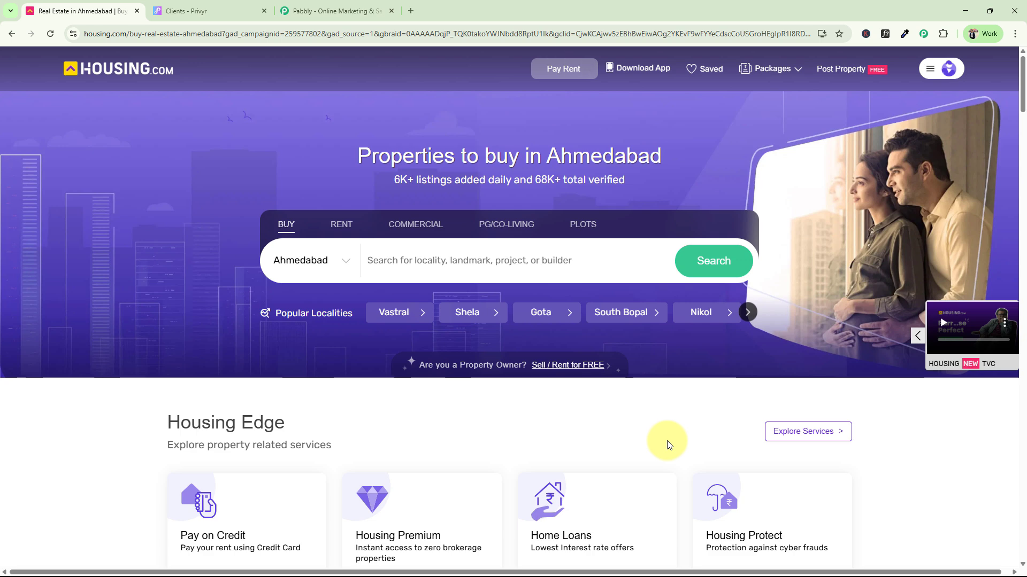
Switch to the Privyr Clients tab to view the existing clients list
{"action": "left_click", "coordinate": [199, 5]}
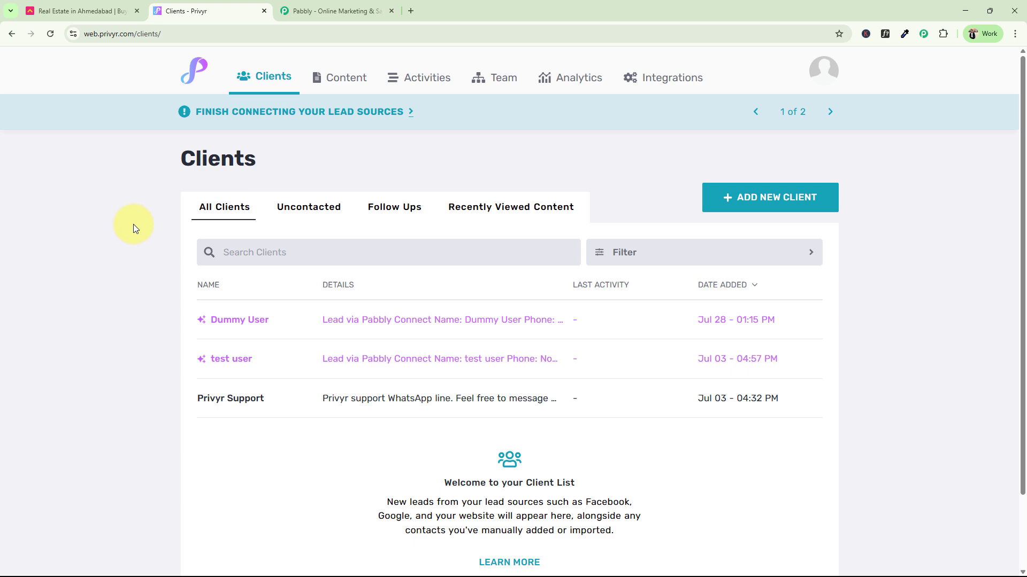
Move from Housing.com to the Pabbly website and close the Monsoon Sale popup
{"action": "left_click", "coordinate": [88, 5]}
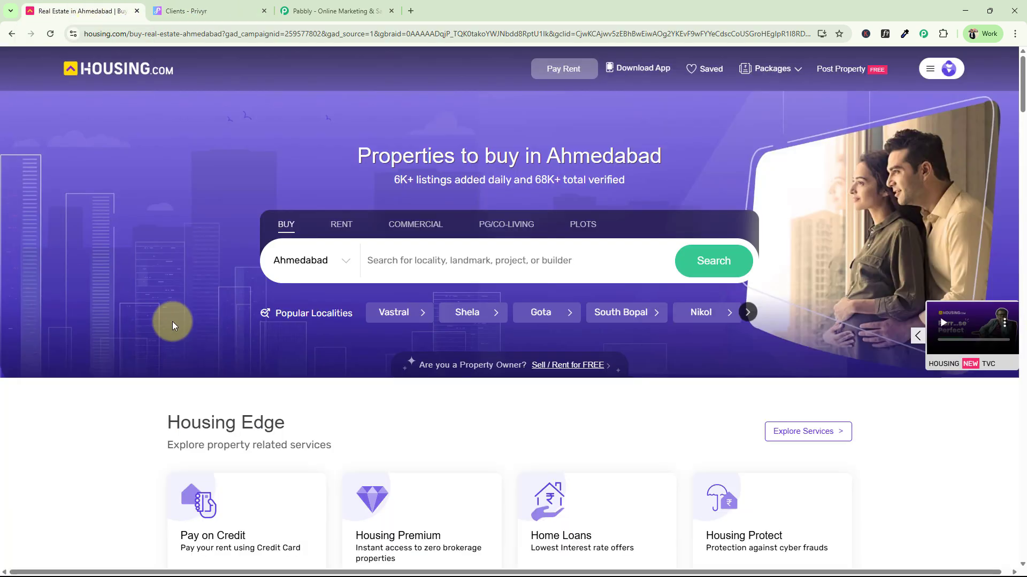
{"action": "left_click", "coordinate": [321, 11]}
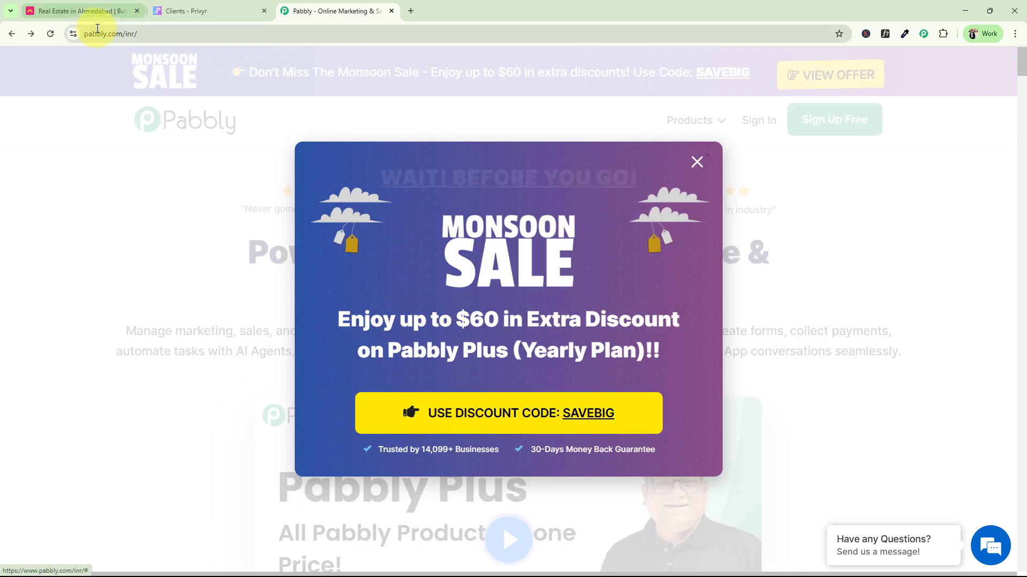
{"action": "left_click", "coordinate": [97, 34]}
{"action": "left_click", "coordinate": [697, 167]}
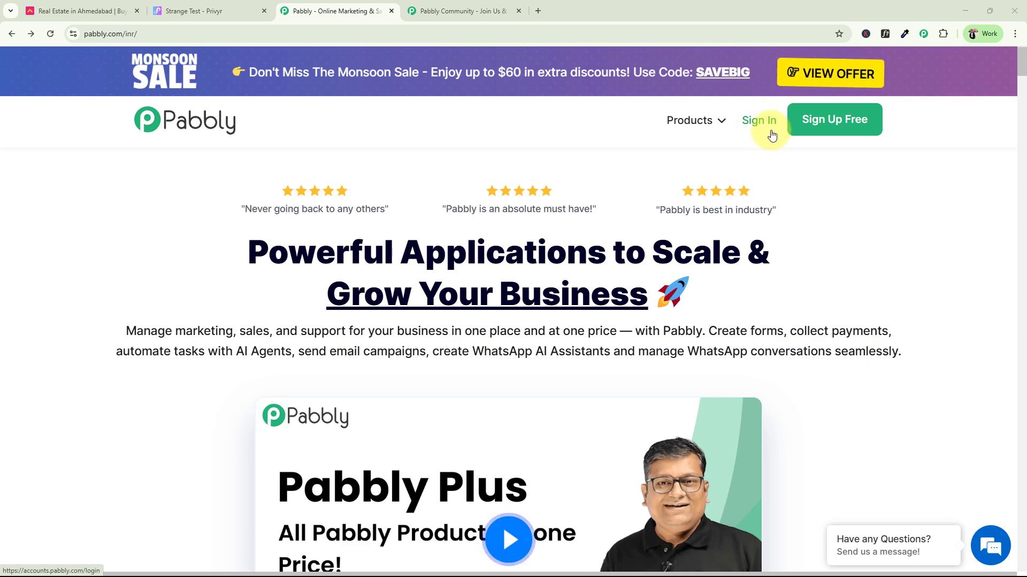
{"action": "left_click", "coordinate": [455, 10]}
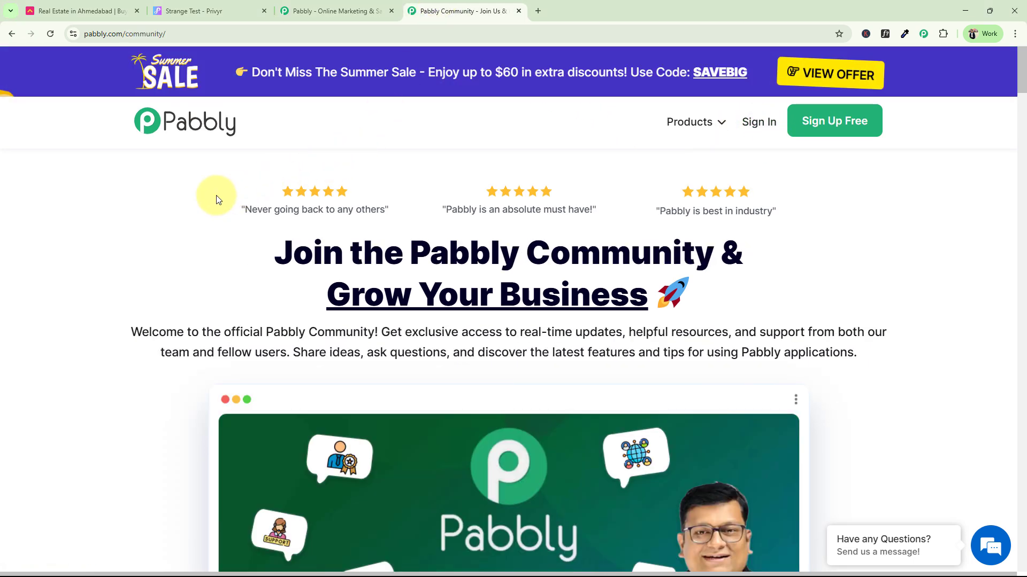
{"action": "scroll", "coordinate": [225, 225], "scroll_direction": "down", "scroll_amount": 5}
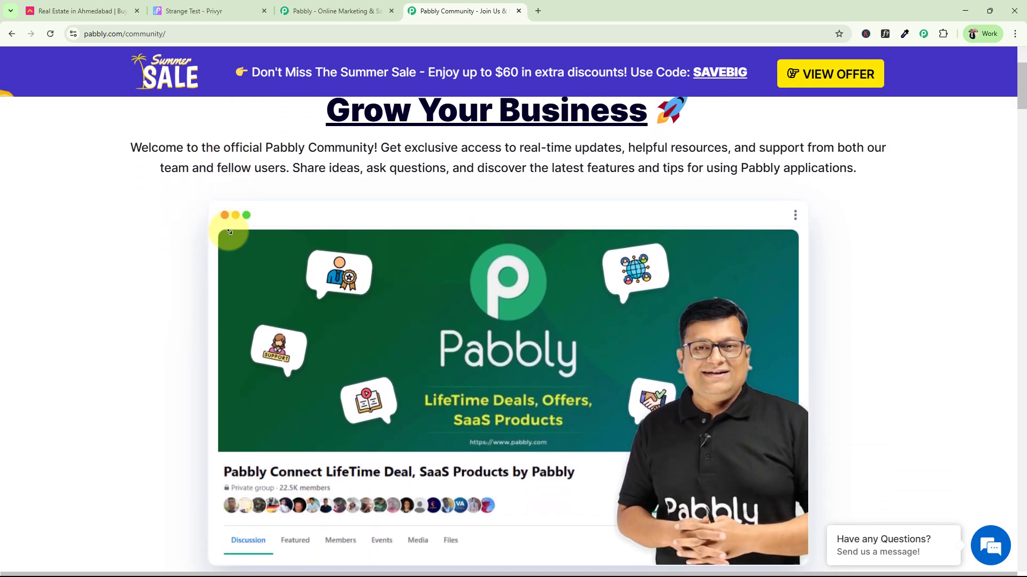
{"action": "scroll", "coordinate": [230, 232], "scroll_direction": "down", "scroll_amount": 5}
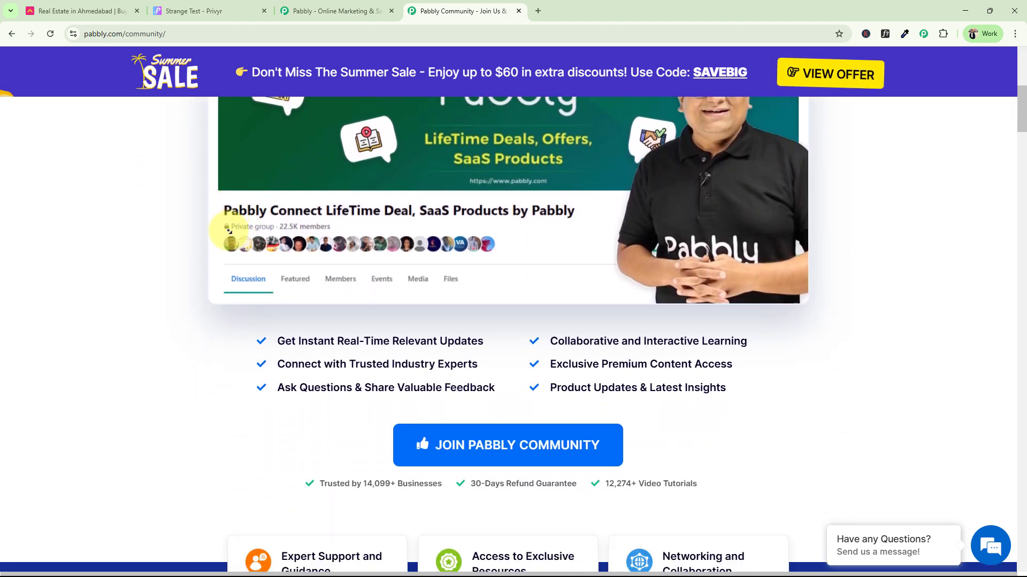
{"action": "scroll", "coordinate": [230, 232], "scroll_direction": "down", "scroll_amount": 5}
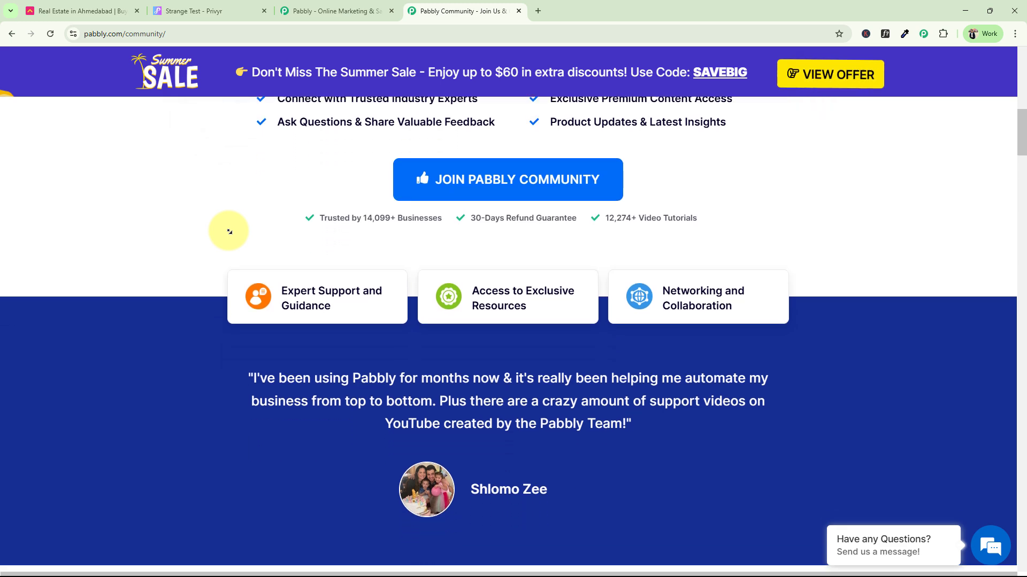
{"action": "scroll", "coordinate": [230, 231], "scroll_direction": "down", "scroll_amount": 5}
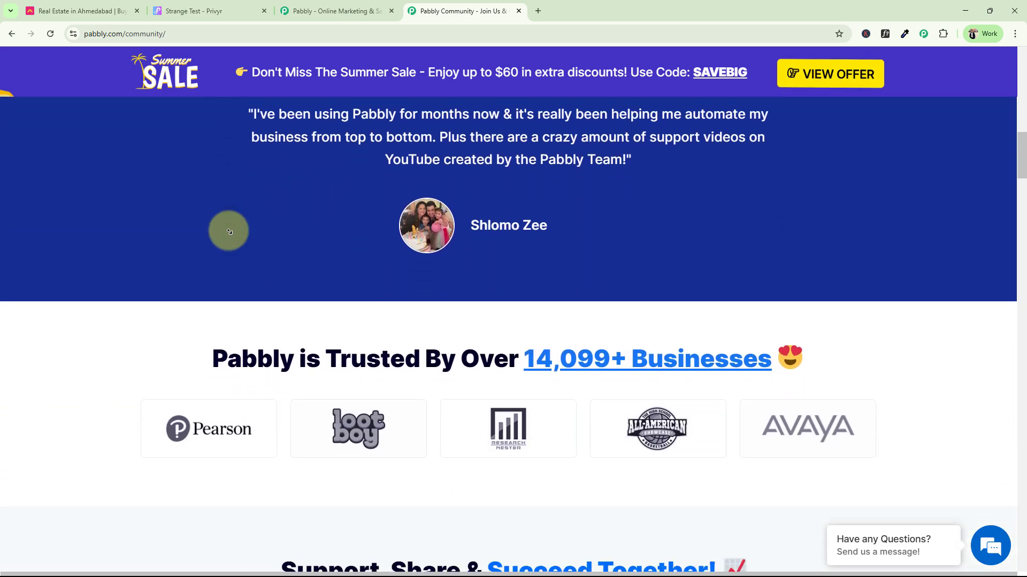
{"action": "scroll", "coordinate": [229, 232], "scroll_direction": "down", "scroll_amount": 5}
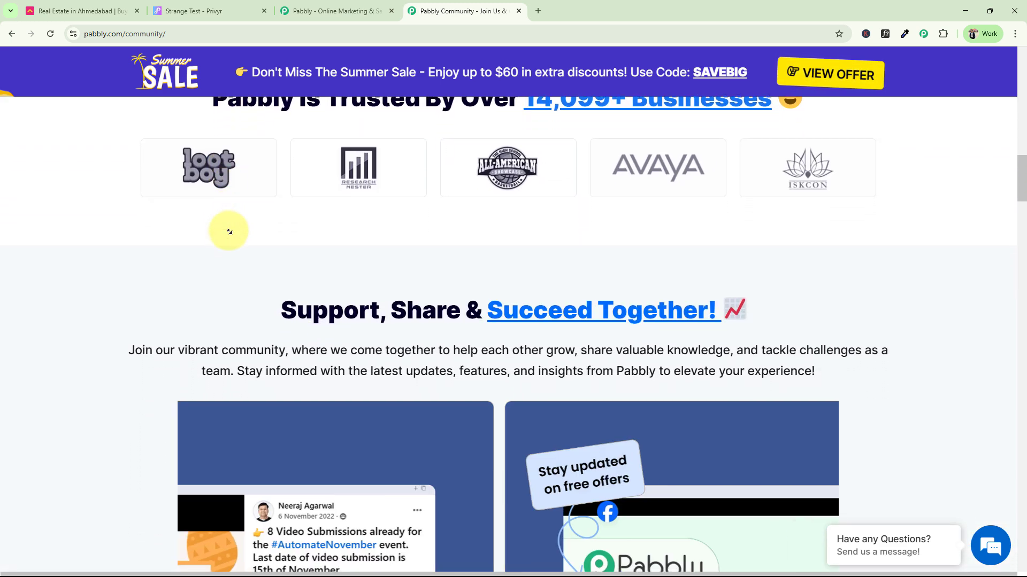
{"action": "scroll", "coordinate": [230, 232], "scroll_direction": "down", "scroll_amount": 5}
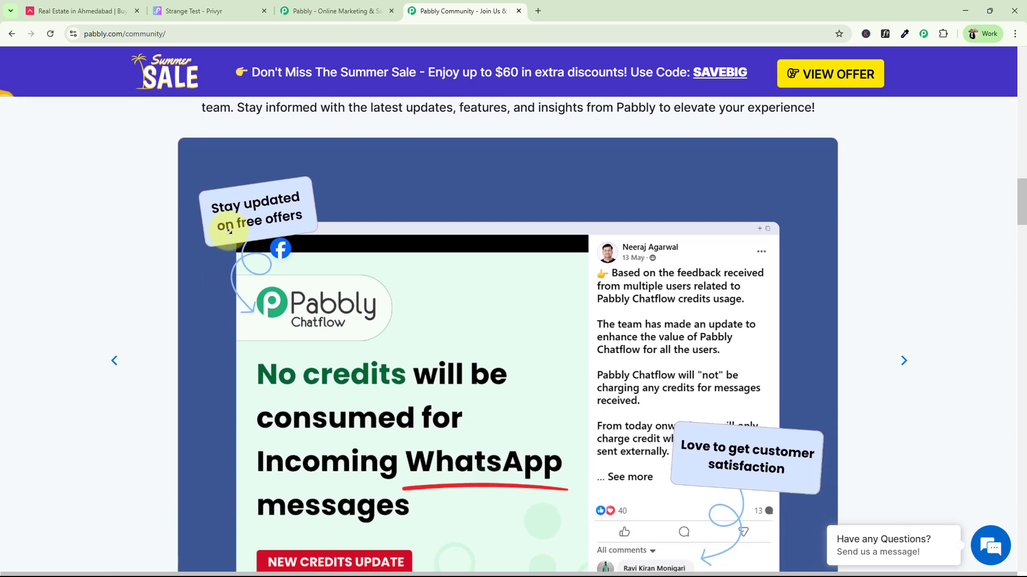
{"action": "scroll", "coordinate": [229, 231], "scroll_direction": "down", "scroll_amount": 5}
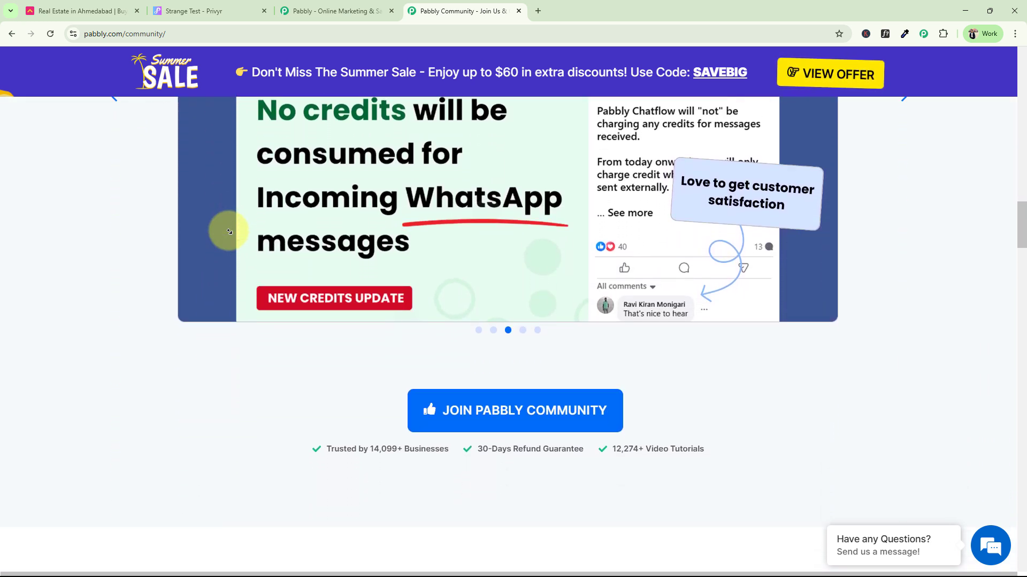
{"action": "scroll", "coordinate": [229, 231], "scroll_direction": "down", "scroll_amount": 5}
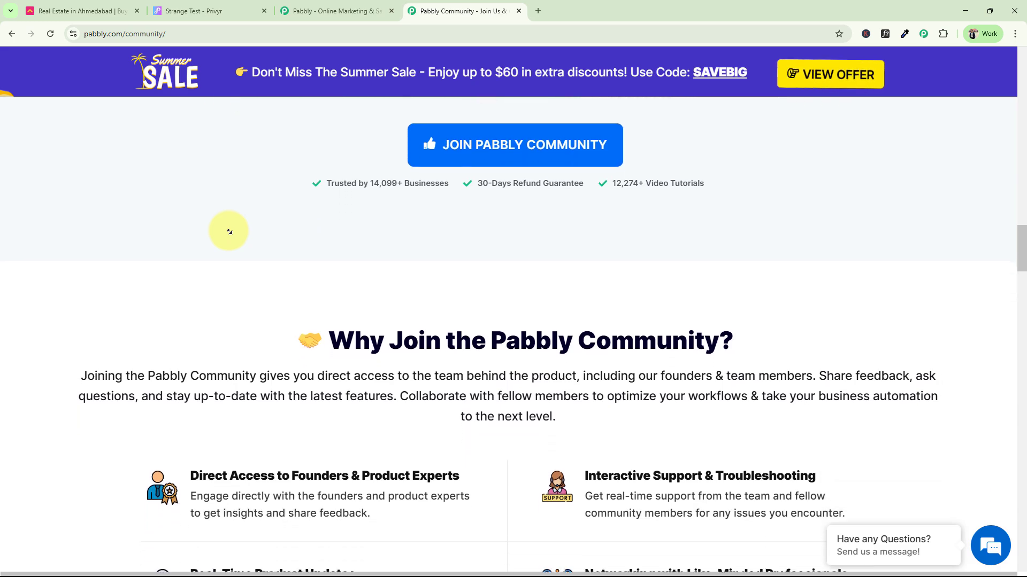
{"action": "scroll", "coordinate": [229, 232], "scroll_direction": "down", "scroll_amount": 7}
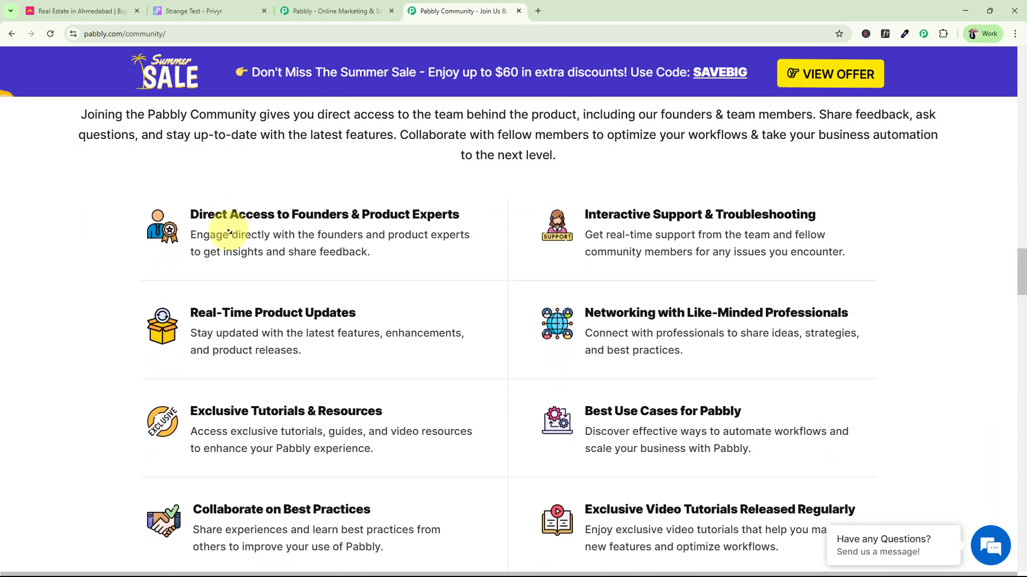
{"action": "scroll", "coordinate": [328, 218], "scroll_direction": "down", "scroll_amount": 12}
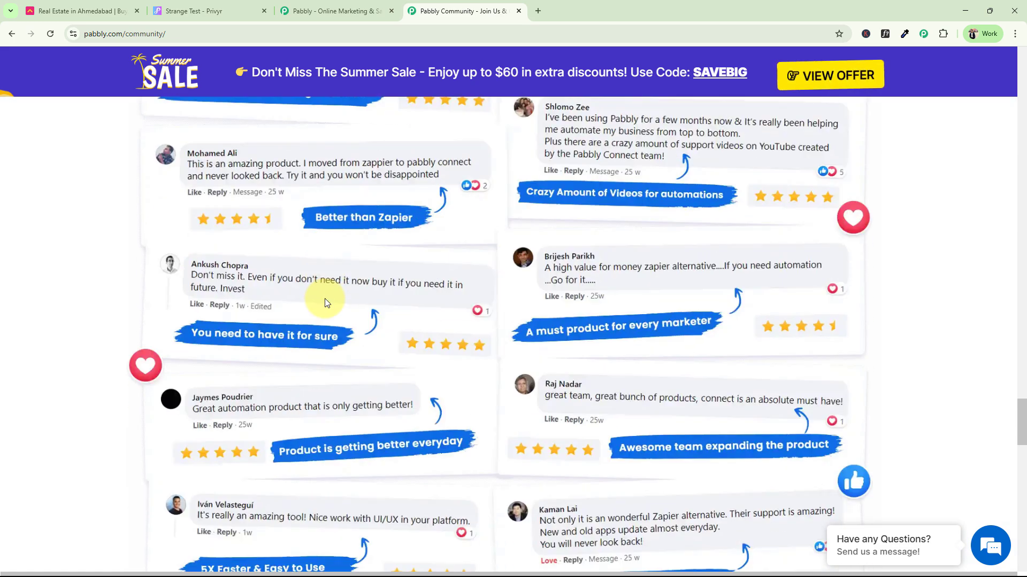
{"action": "scroll", "coordinate": [171, 367], "scroll_direction": "up", "scroll_amount": 12}
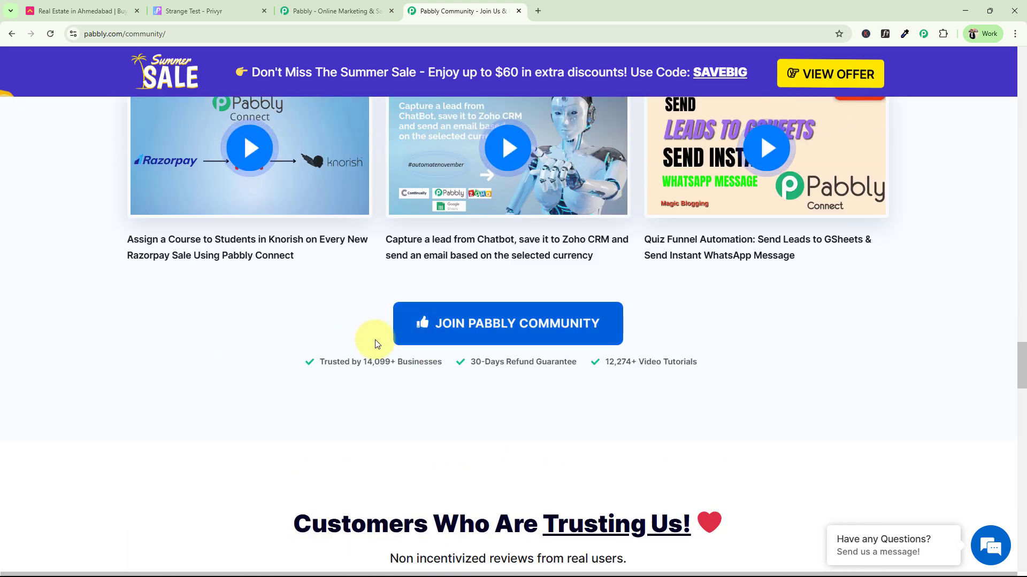
{"action": "left_click", "coordinate": [337, 10]}
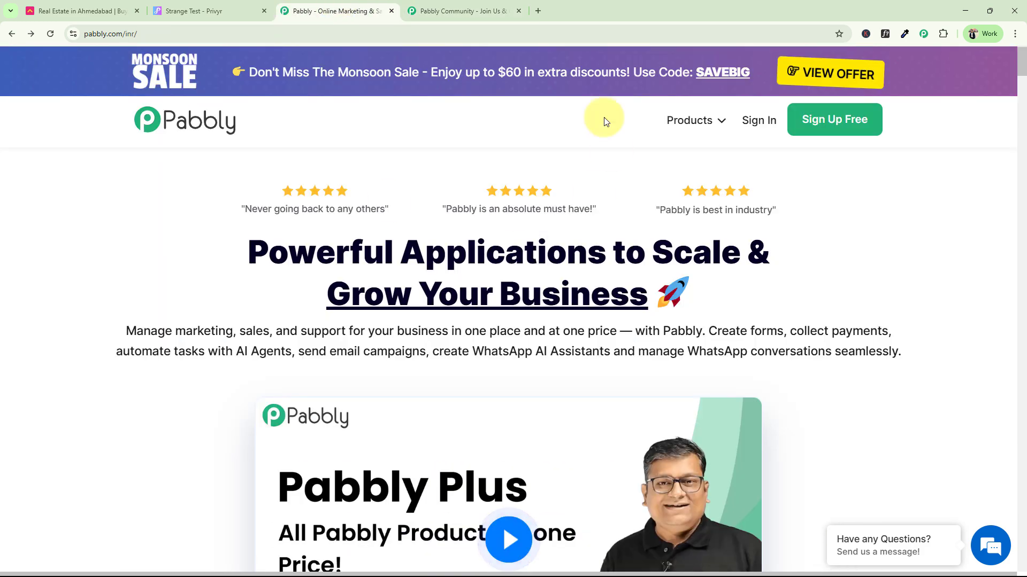
Sign in to Pabbly and launch Pabbly Connect from the All Pabbly Apps page
{"action": "left_click", "coordinate": [756, 122]}
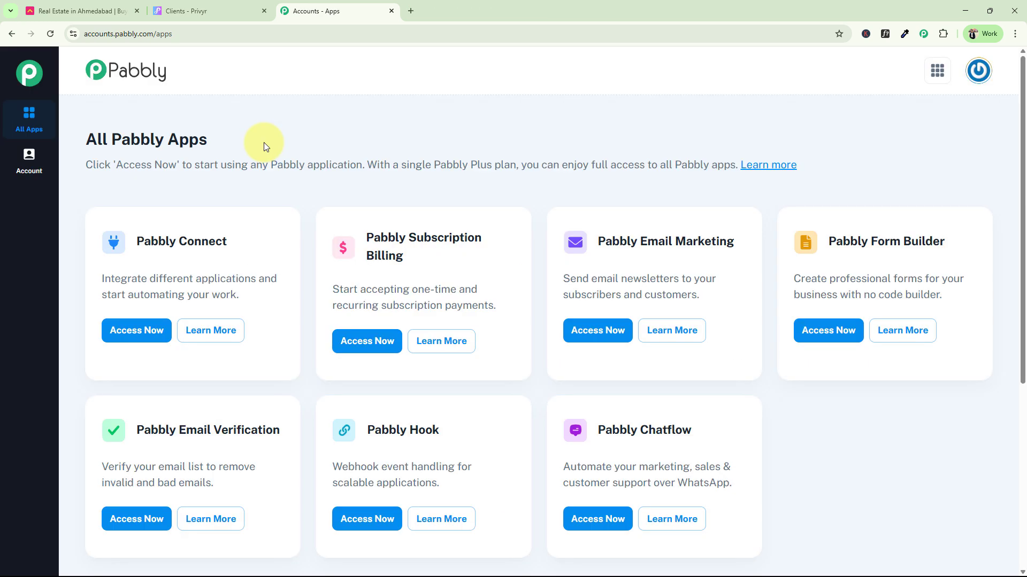
{"action": "triple_click", "coordinate": [137, 243]}
{"action": "left_click", "coordinate": [137, 330]}
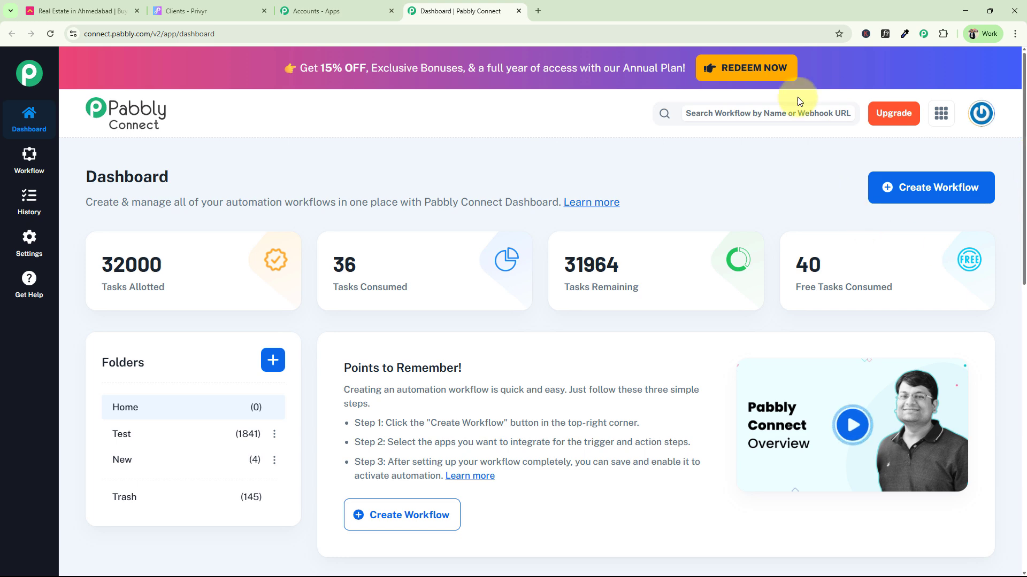
Start a classic workflow named 'Capture Housing.com Leads in Privyr CRM'
{"action": "left_click", "coordinate": [940, 183]}
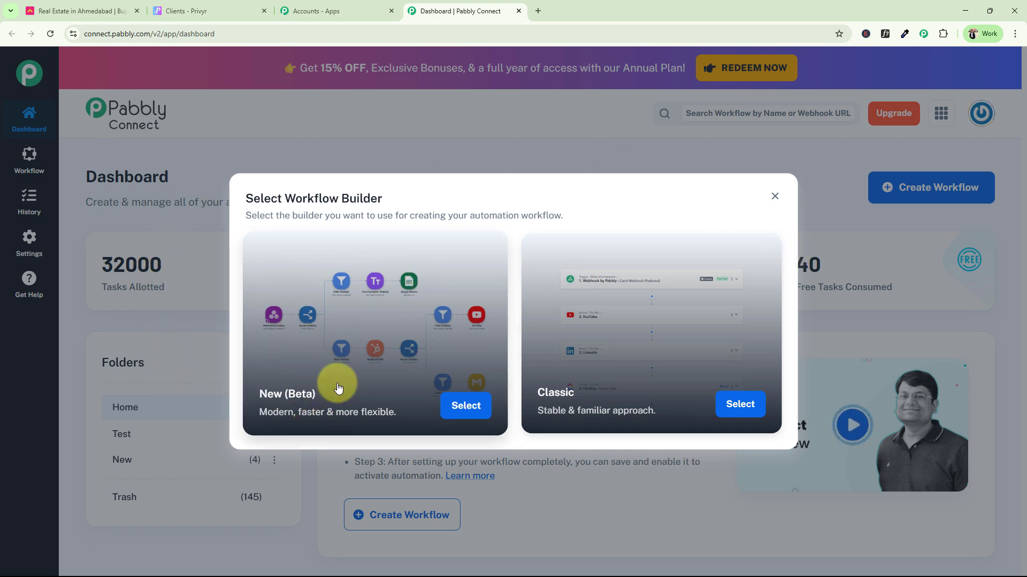
{"action": "left_click", "coordinate": [738, 405]}
{"action": "left_click_drag", "start_coordinate": [449, 282], "coordinate": [337, 279]}
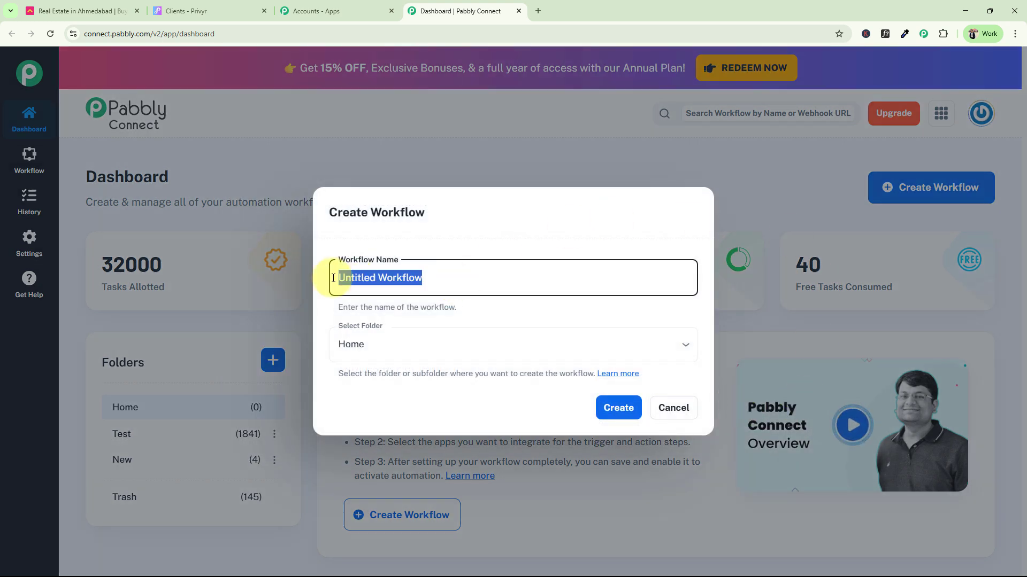
{"action": "key", "text": "BackSpace"}
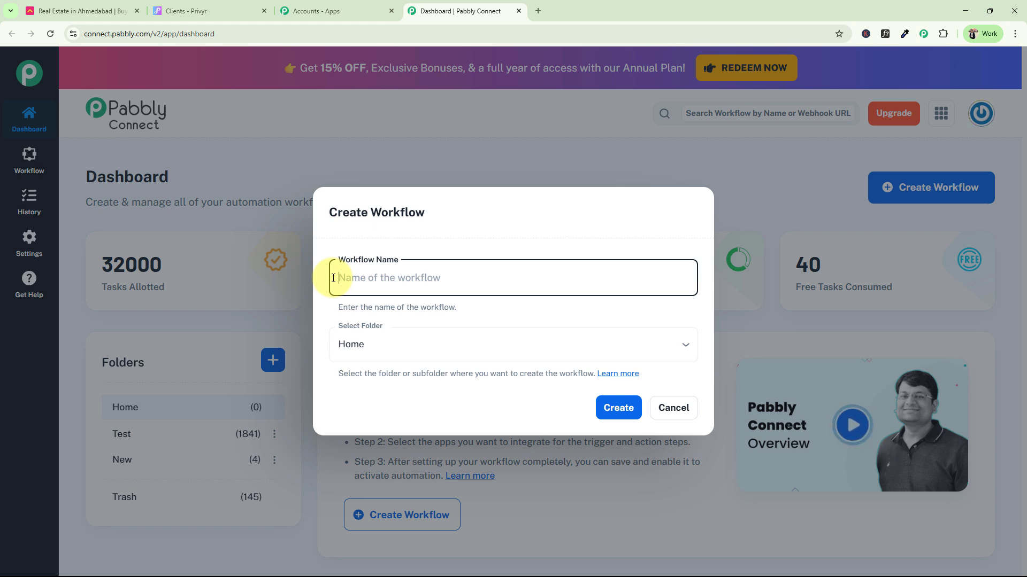
{"action": "type", "text": "Capture Housing.com Leads in Privyr CRM"}
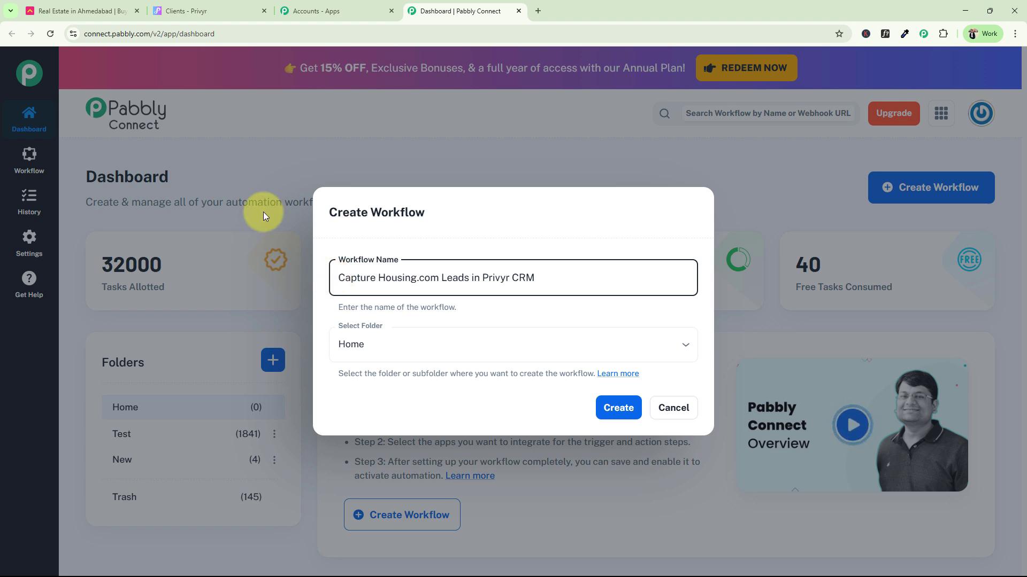
Keep the workflow in the Home folder and create it
{"action": "left_click", "coordinate": [363, 345]}
{"action": "left_click", "coordinate": [349, 384]}
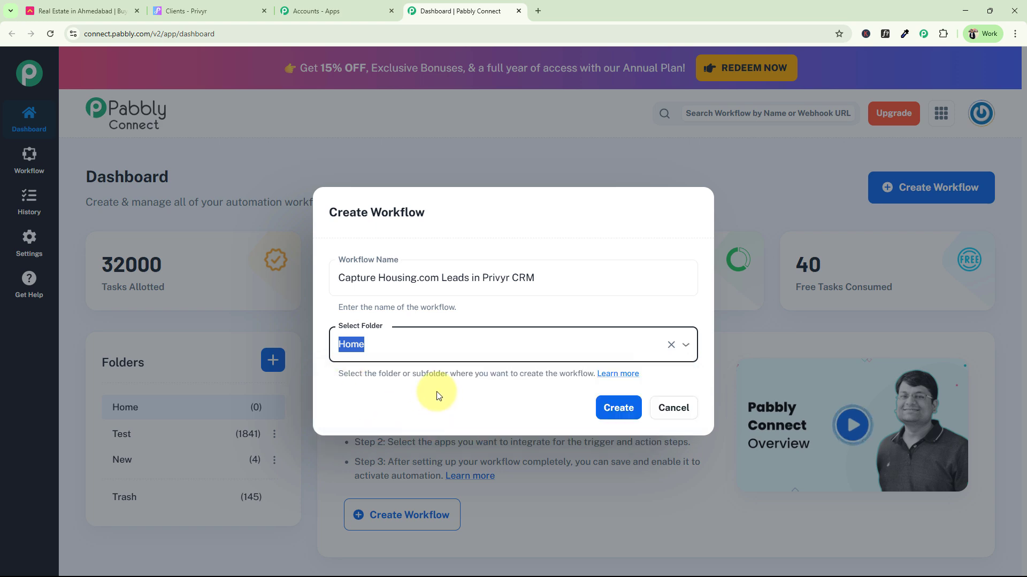
{"action": "left_click", "coordinate": [415, 346]}
{"action": "left_click", "coordinate": [512, 318]}
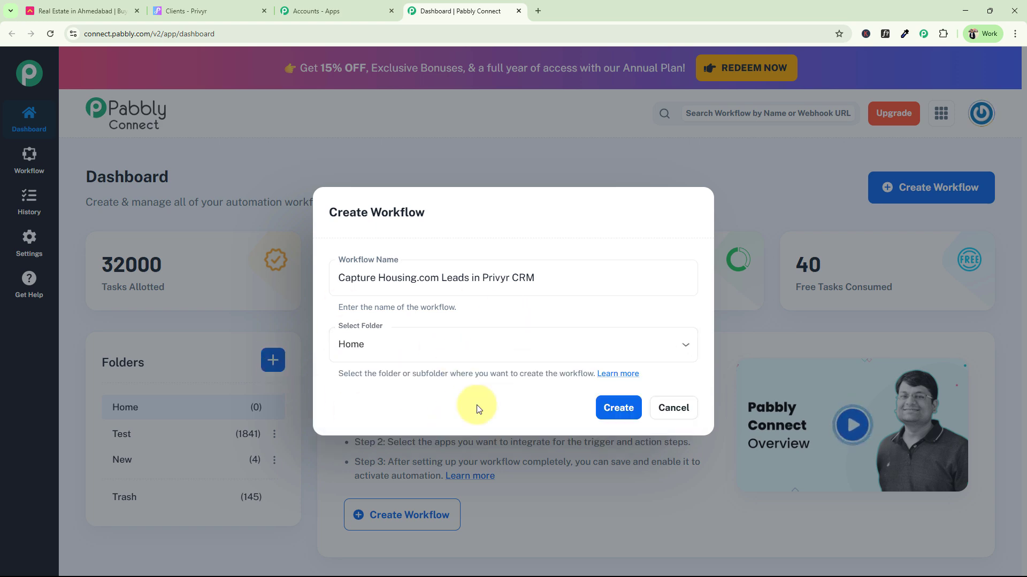
{"action": "left_click", "coordinate": [619, 411]}
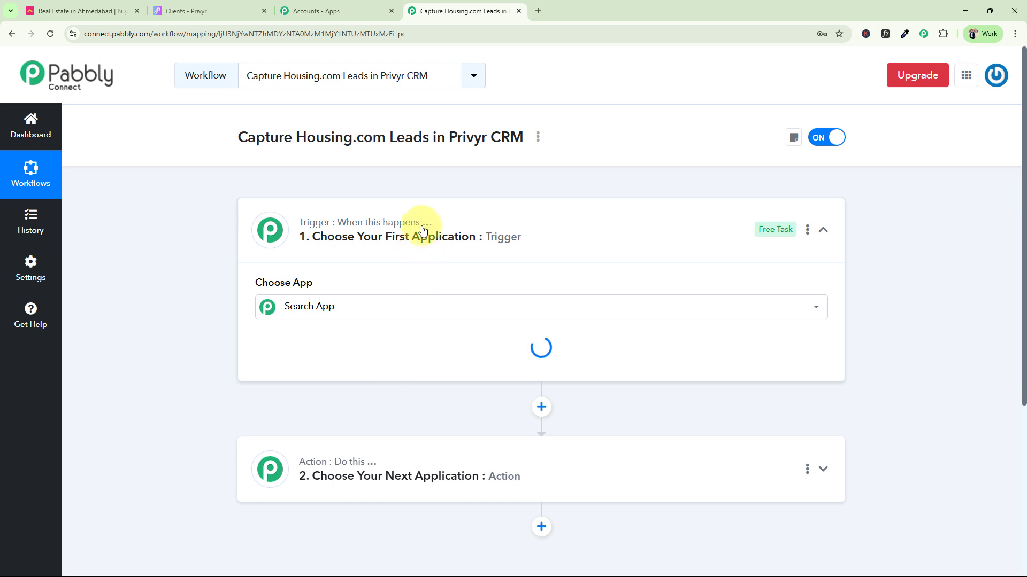
Collapse the trigger step and switch to the Housing.com Ahmedabad property page
{"action": "left_click", "coordinate": [422, 227]}
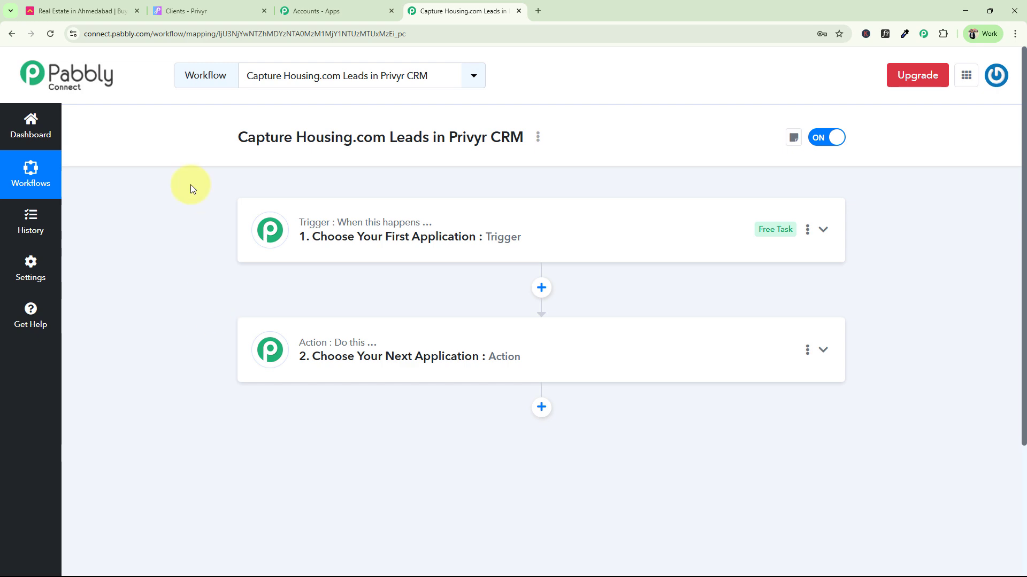
{"action": "left_click", "coordinate": [99, 10]}
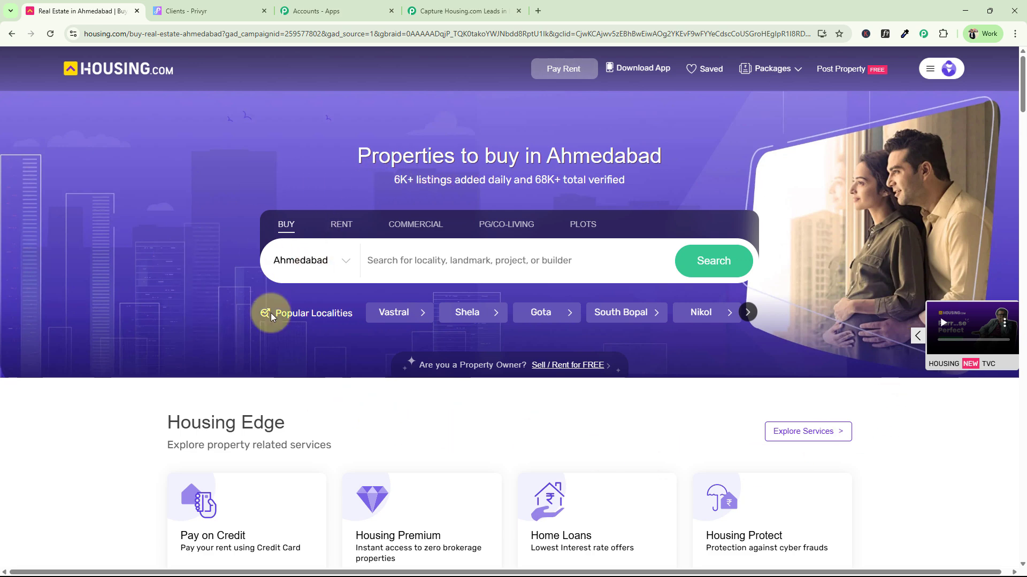
Check the Privyr Clients list, then return to the workflow and expand the trigger's app chooser
{"action": "left_click", "coordinate": [186, 13]}
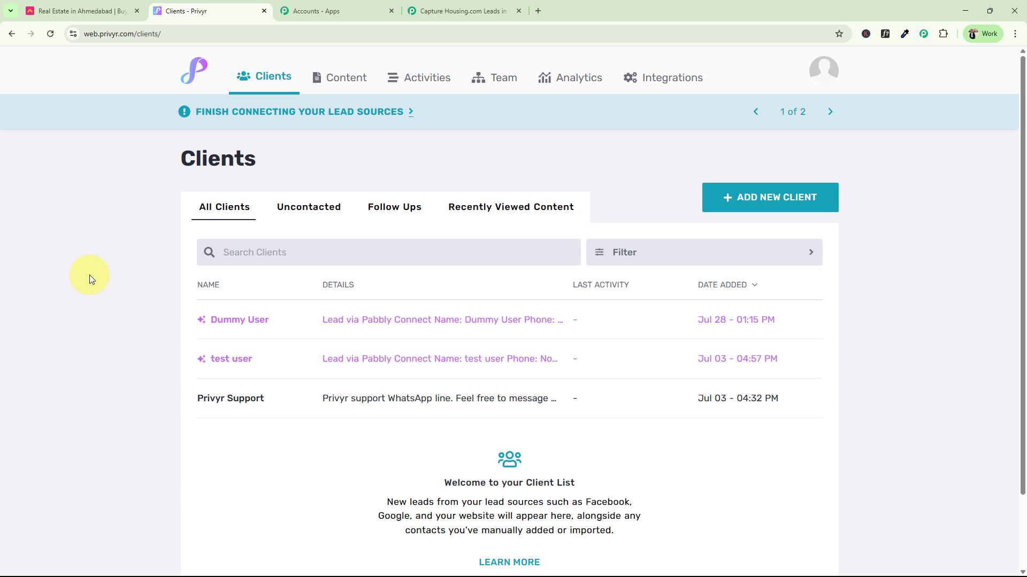
{"action": "left_click", "coordinate": [428, 11]}
{"action": "left_click", "coordinate": [332, 237]}
Set the trigger to Housing.com with the New Leads event, then expand the action step
{"action": "left_click", "coordinate": [332, 308]}
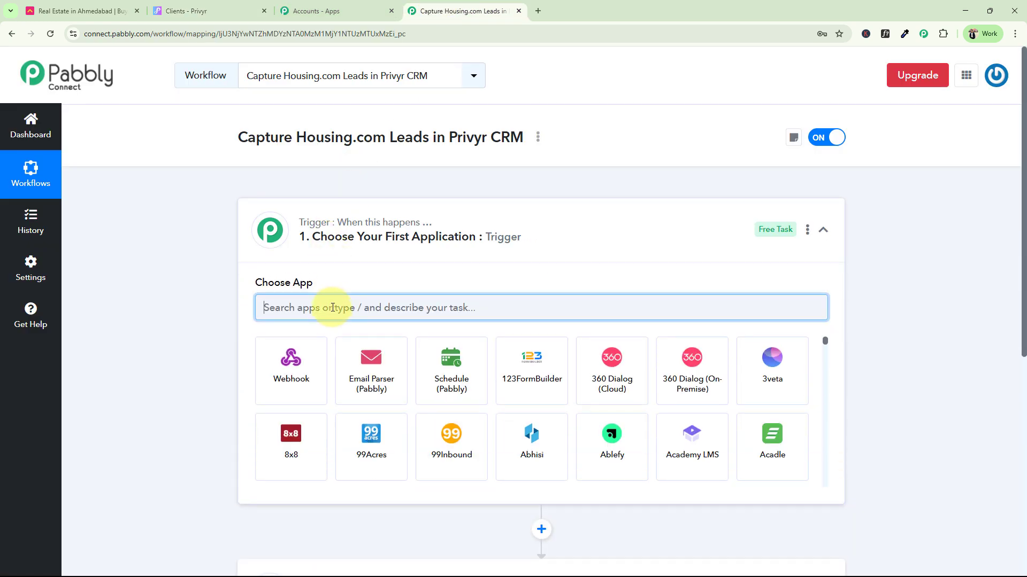
{"action": "type", "text": "Hou"}
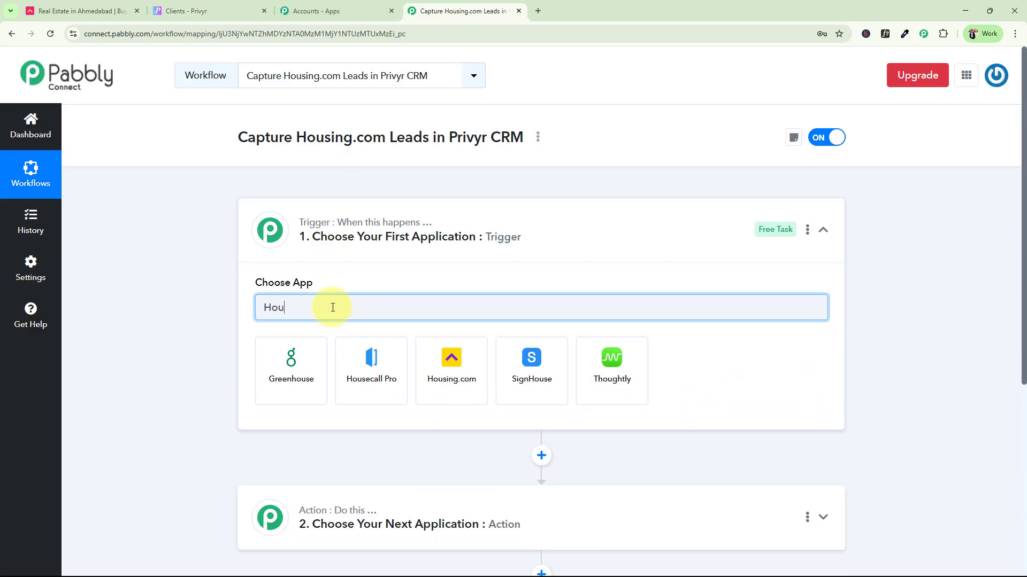
{"action": "left_click", "coordinate": [457, 396]}
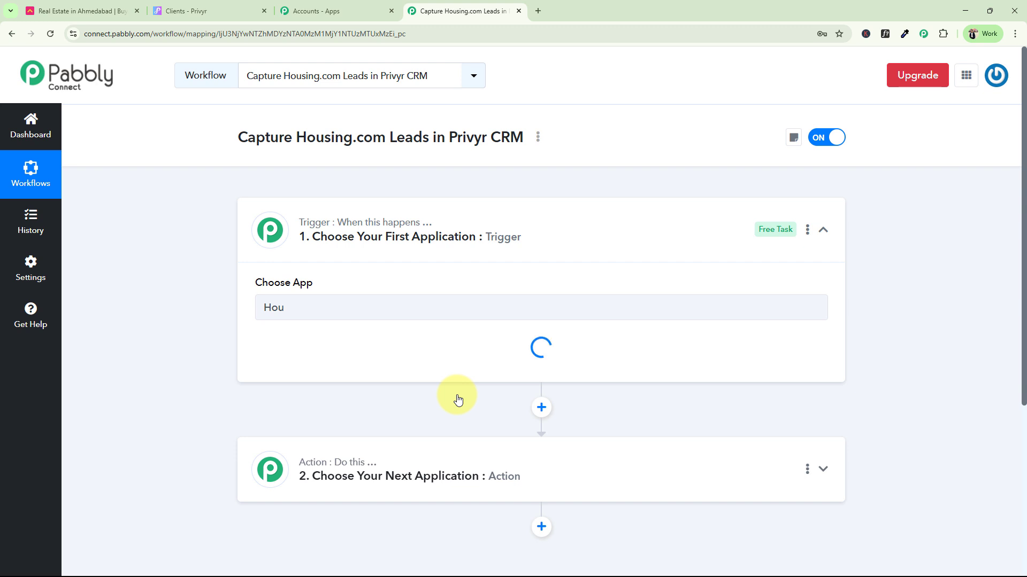
{"action": "left_click", "coordinate": [293, 362]}
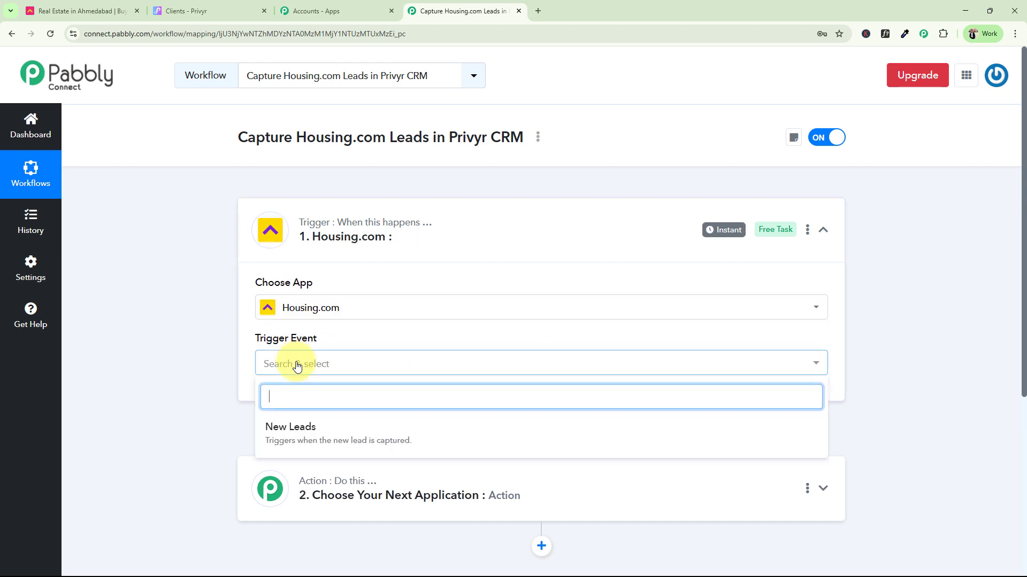
{"action": "left_click", "coordinate": [290, 448]}
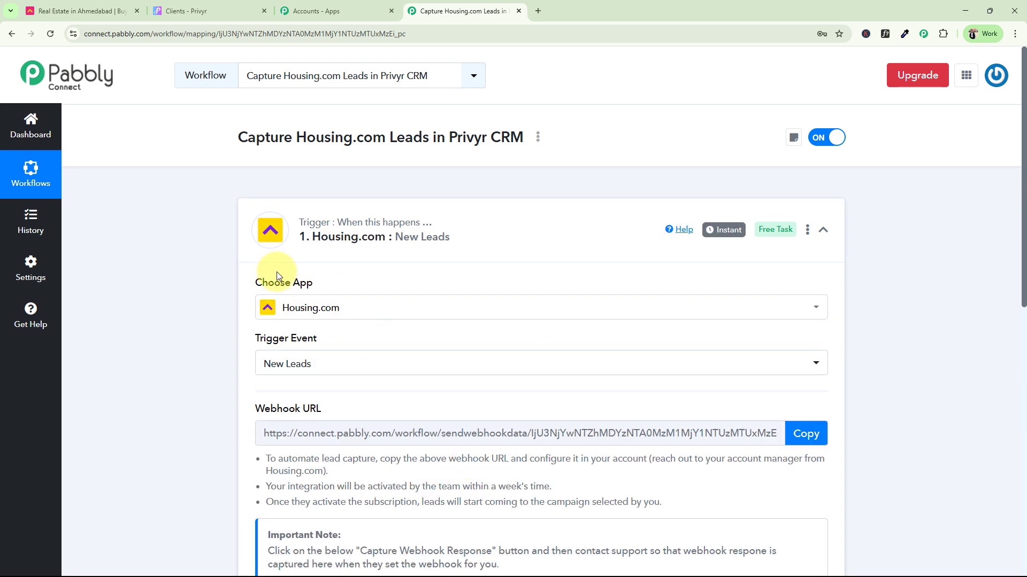
{"action": "left_click", "coordinate": [486, 257]}
{"action": "left_click", "coordinate": [338, 337]}
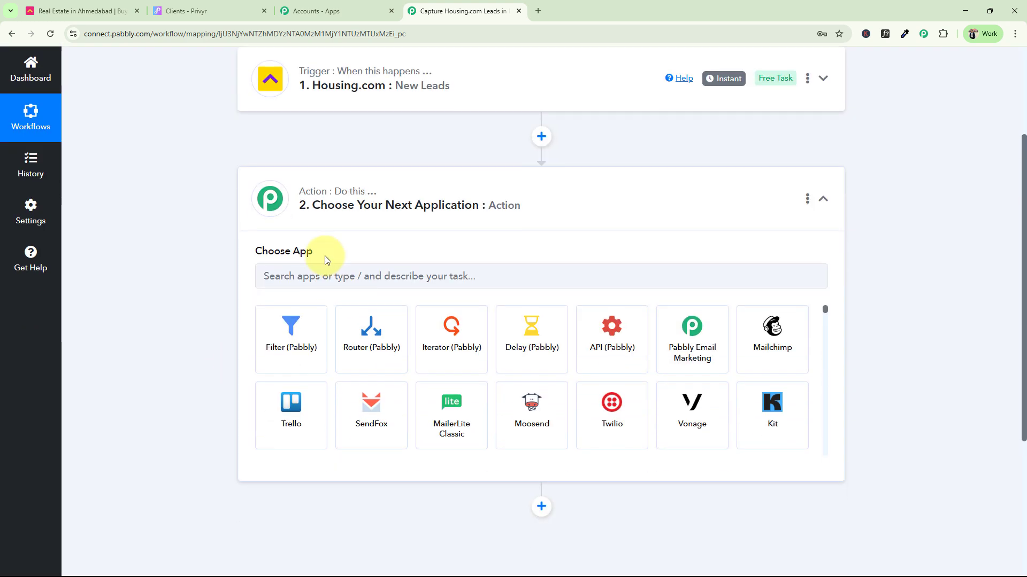
Set the action to Privyr with the Create Client event and collapse the action step
{"action": "type", "text": "Pri"}
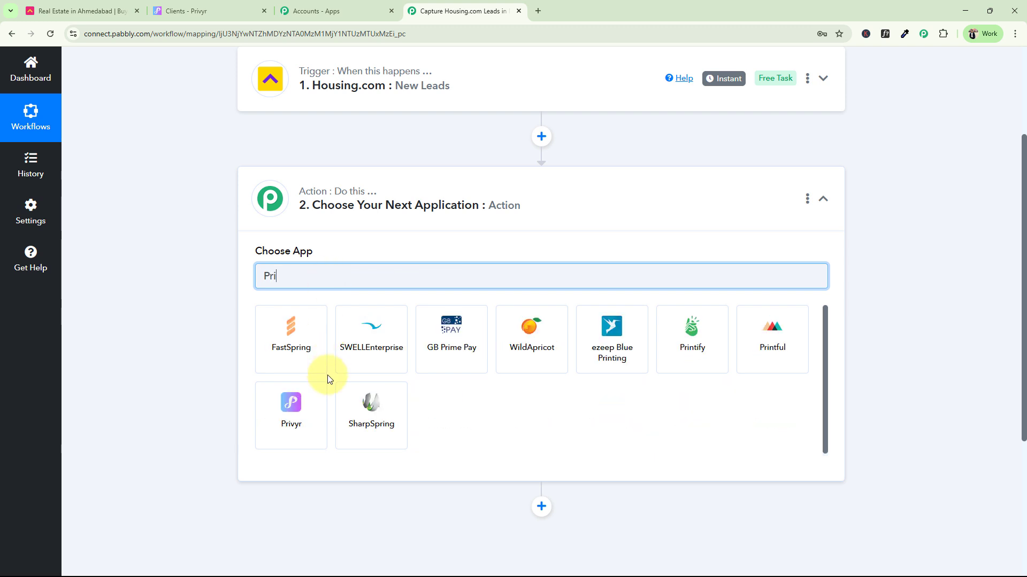
{"action": "left_click", "coordinate": [295, 417]}
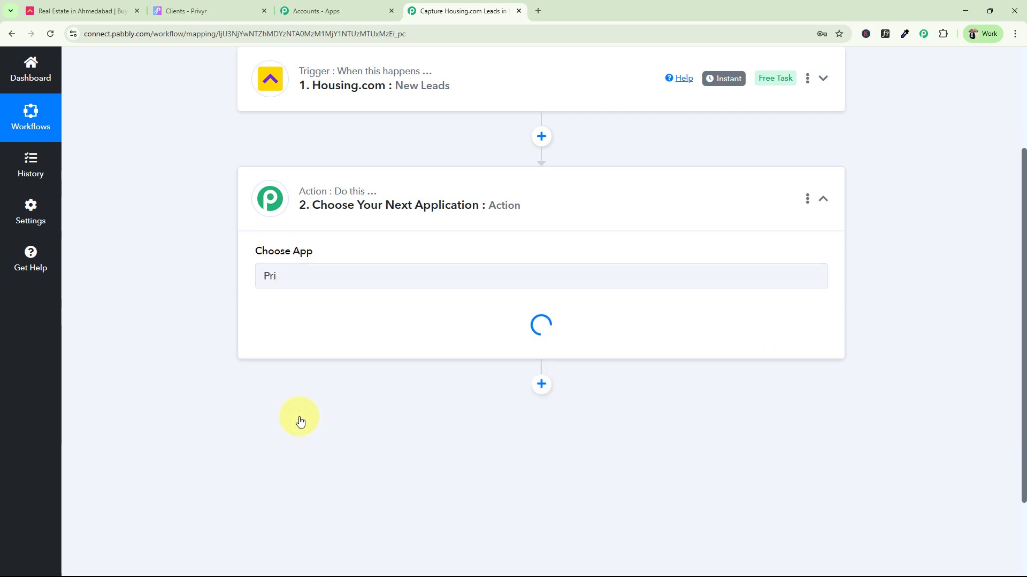
{"action": "left_click", "coordinate": [287, 334]}
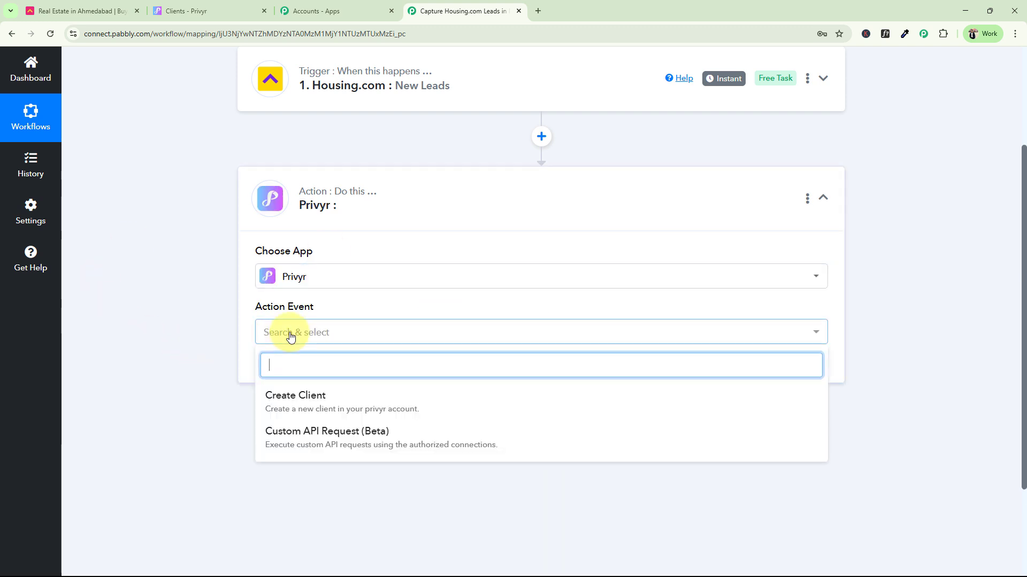
{"action": "left_click", "coordinate": [276, 415]}
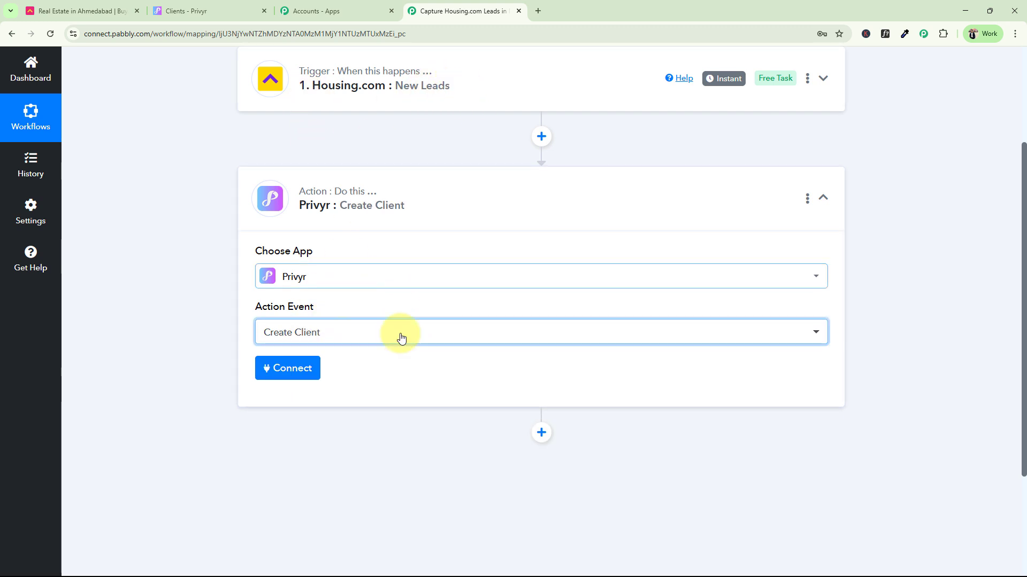
{"action": "left_click", "coordinate": [412, 211]}
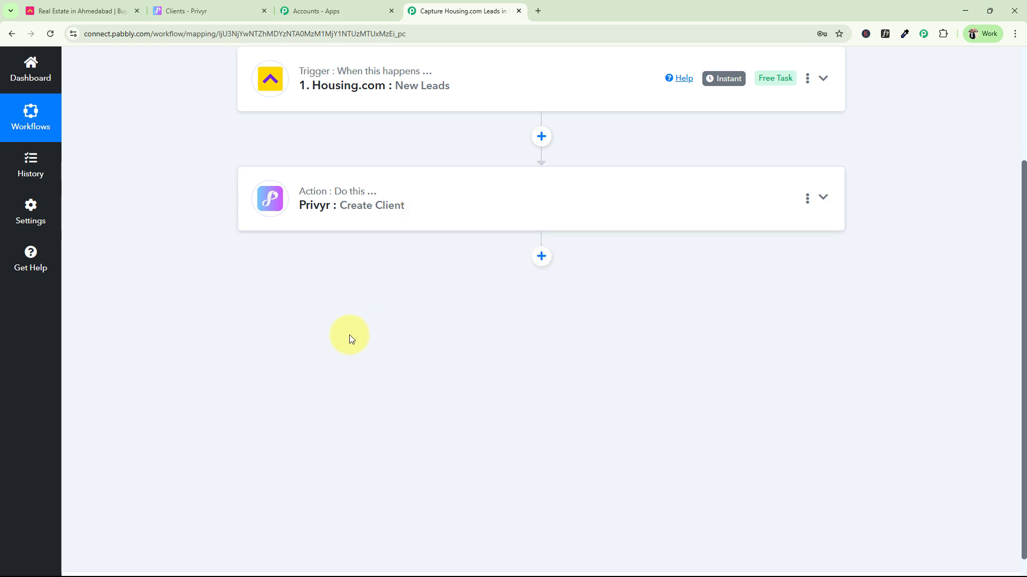
{"action": "scroll", "coordinate": [258, 408], "scroll_direction": "up", "scroll_amount": 3}
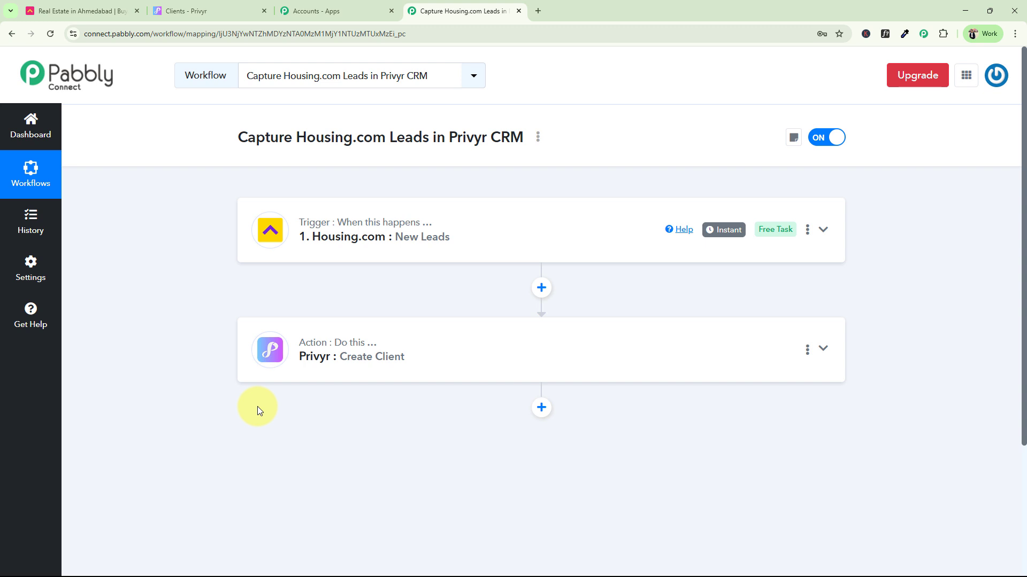
Expand the Housing.com trigger and select its webhook URL
{"action": "left_click", "coordinate": [394, 251]}
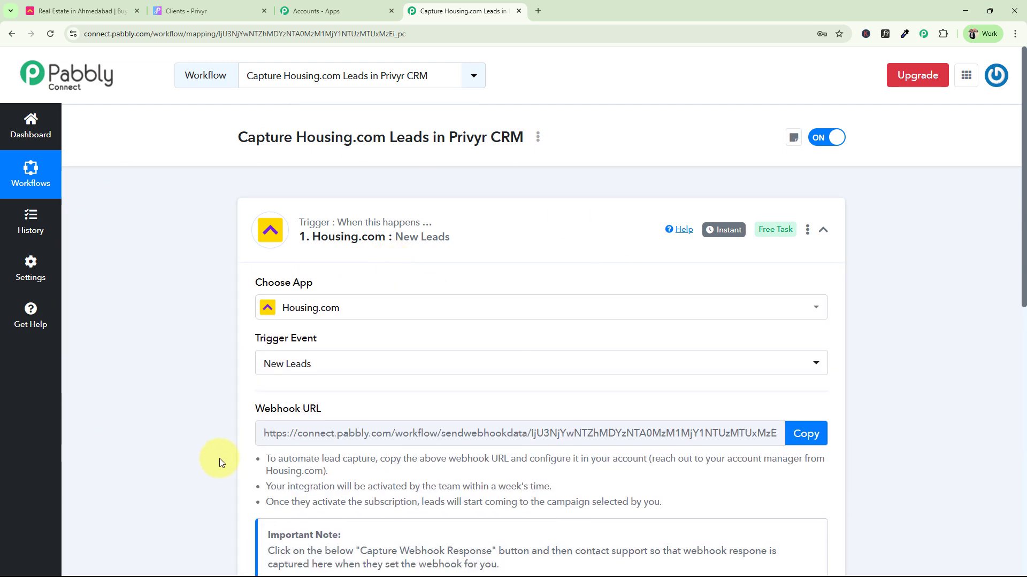
{"action": "scroll", "coordinate": [200, 390], "scroll_direction": "down", "scroll_amount": 4}
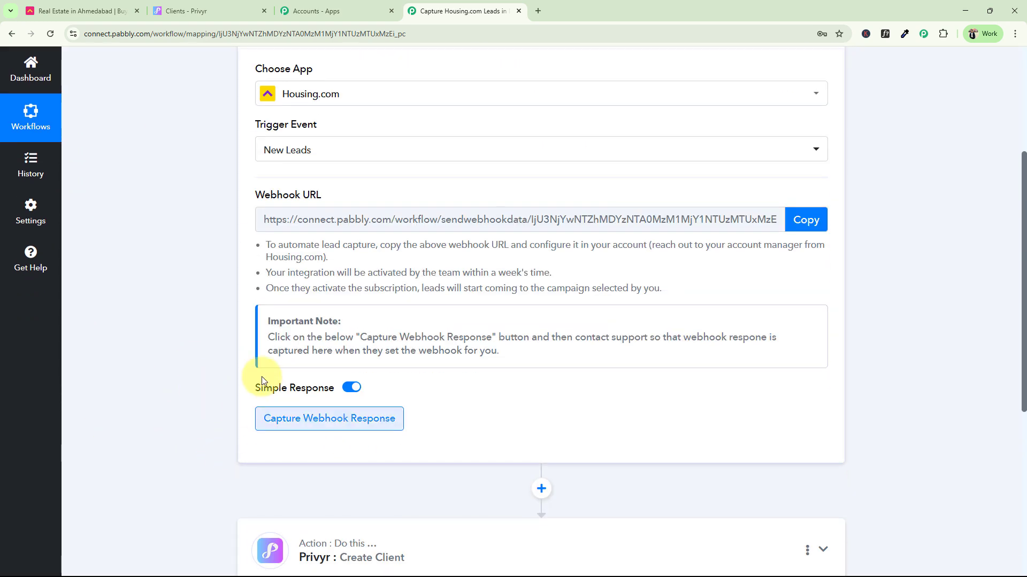
{"action": "scroll", "coordinate": [262, 388], "scroll_direction": "up", "scroll_amount": 1}
{"action": "left_click_drag", "start_coordinate": [255, 250], "coordinate": [323, 251]}
{"action": "left_click", "coordinate": [162, 293]}
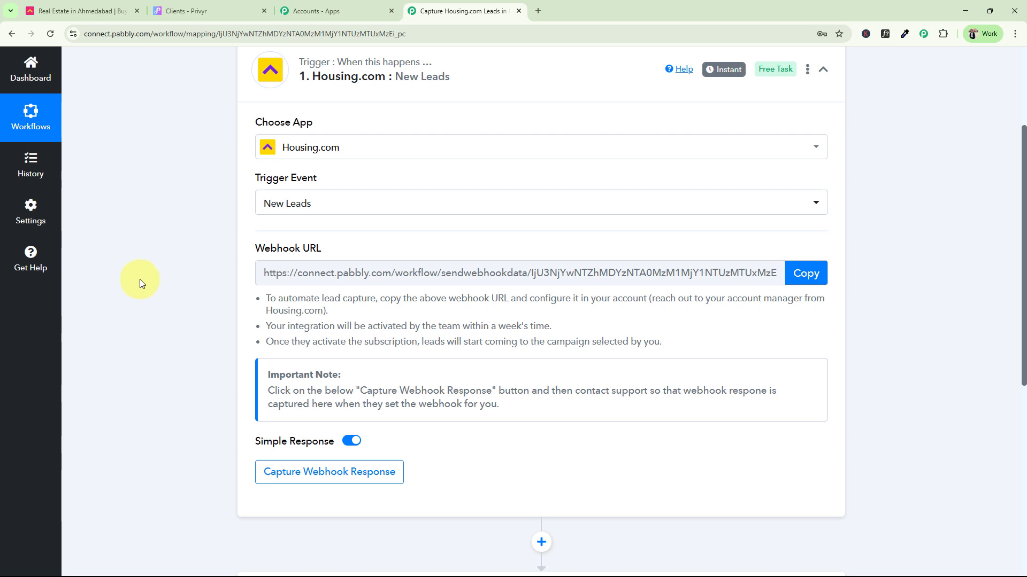
{"action": "mouse_move", "coordinate": [259, 250]}
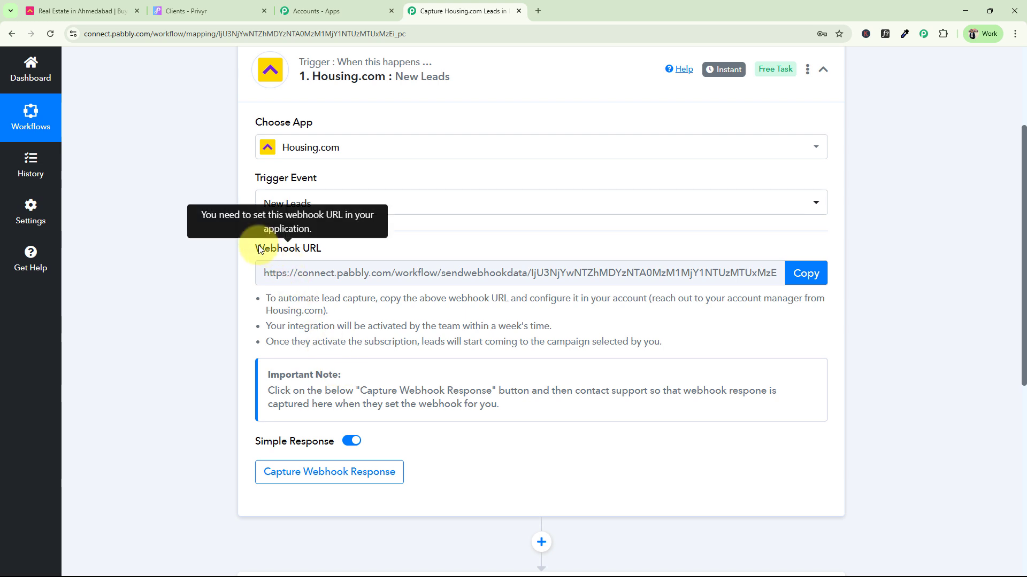
{"action": "left_click_drag", "start_coordinate": [256, 249], "coordinate": [321, 247]}
{"action": "left_click", "coordinate": [246, 306]}
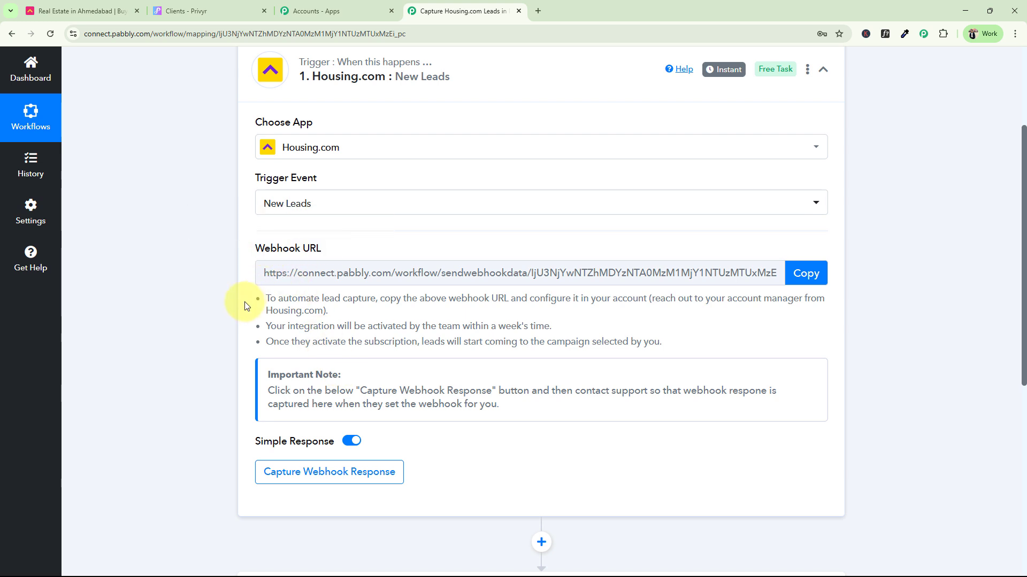
Copy the webhook URL, capture a test lead from Housing.com, and receive Response A
{"action": "left_click", "coordinate": [806, 273]}
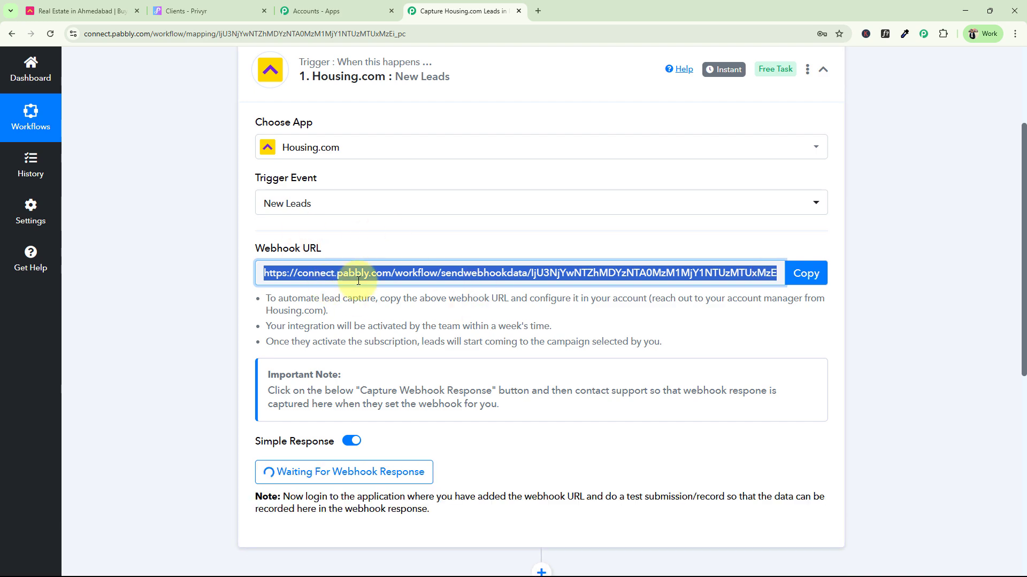
{"action": "left_click", "coordinate": [76, 6]}
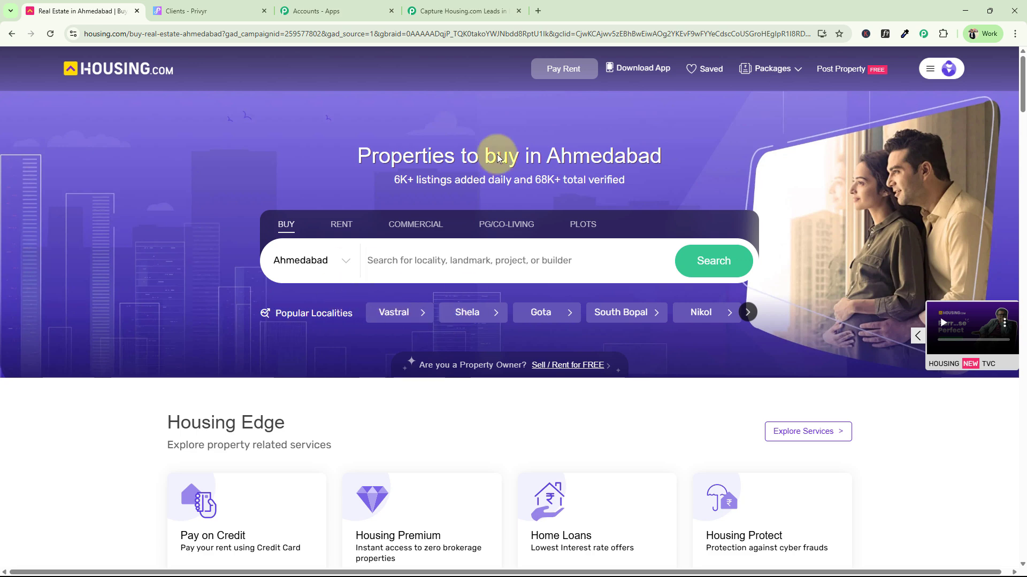
{"action": "left_click", "coordinate": [460, 11]}
{"action": "left_click", "coordinate": [135, 451]}
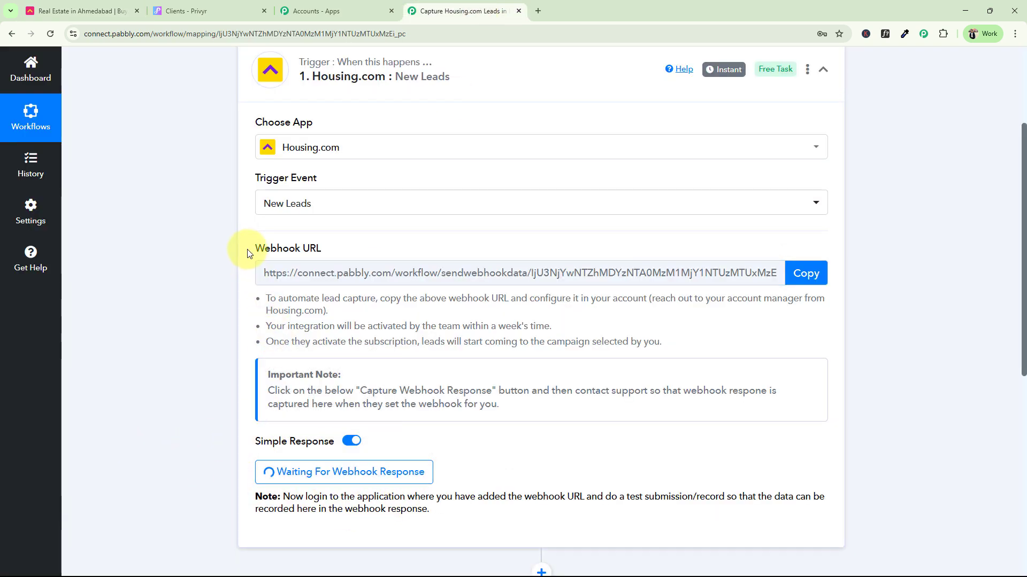
{"action": "left_click_drag", "start_coordinate": [250, 248], "coordinate": [325, 250]}
{"action": "left_click", "coordinate": [229, 316]}
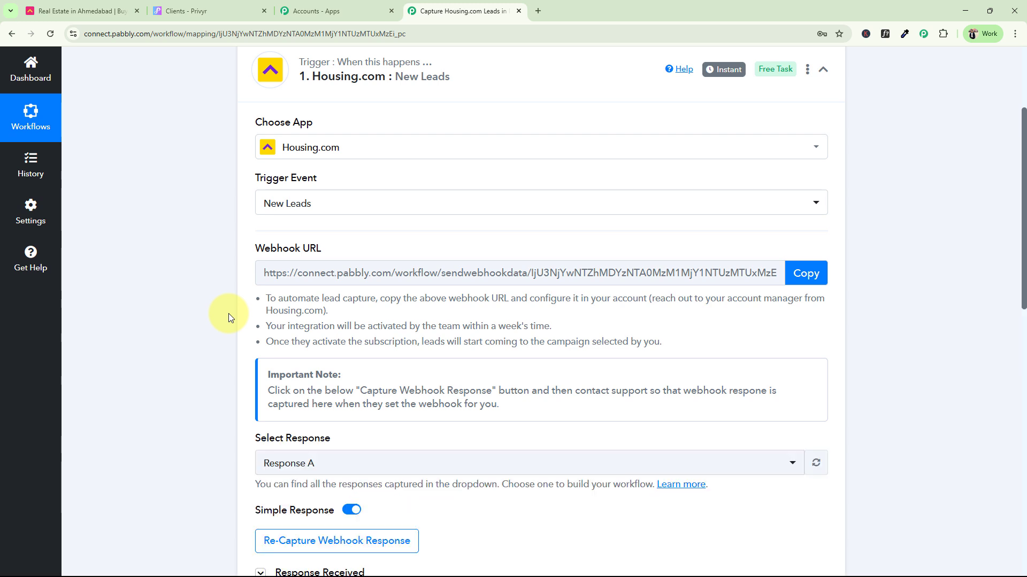
Review the captured lead fields: mobile, first name, last name Test, email, location Mumbai
{"action": "scroll", "coordinate": [229, 315], "scroll_direction": "down", "scroll_amount": 5}
{"action": "scroll", "coordinate": [293, 337], "scroll_direction": "down", "scroll_amount": 2}
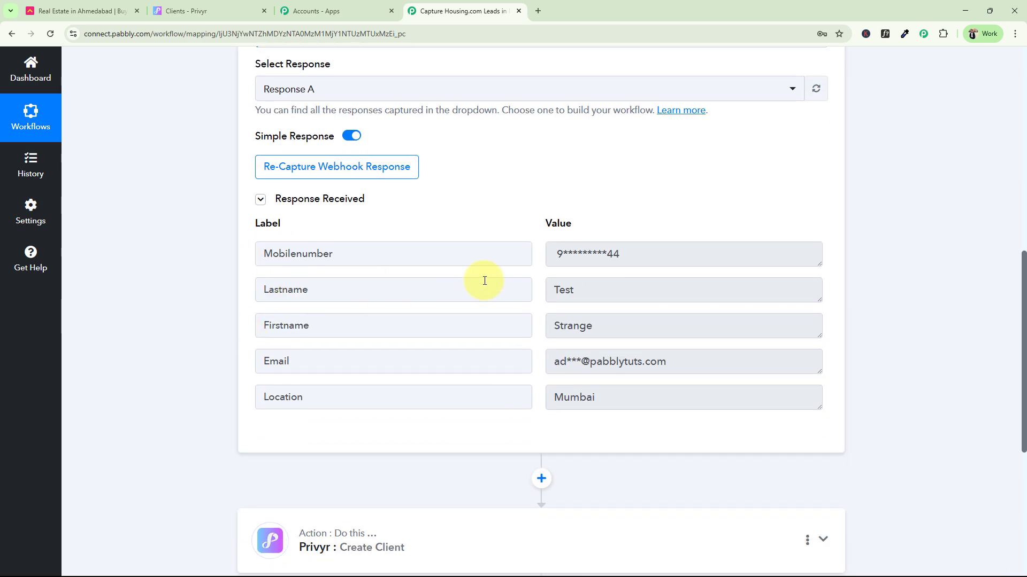
{"action": "left_click_drag", "start_coordinate": [671, 257], "coordinate": [530, 280]}
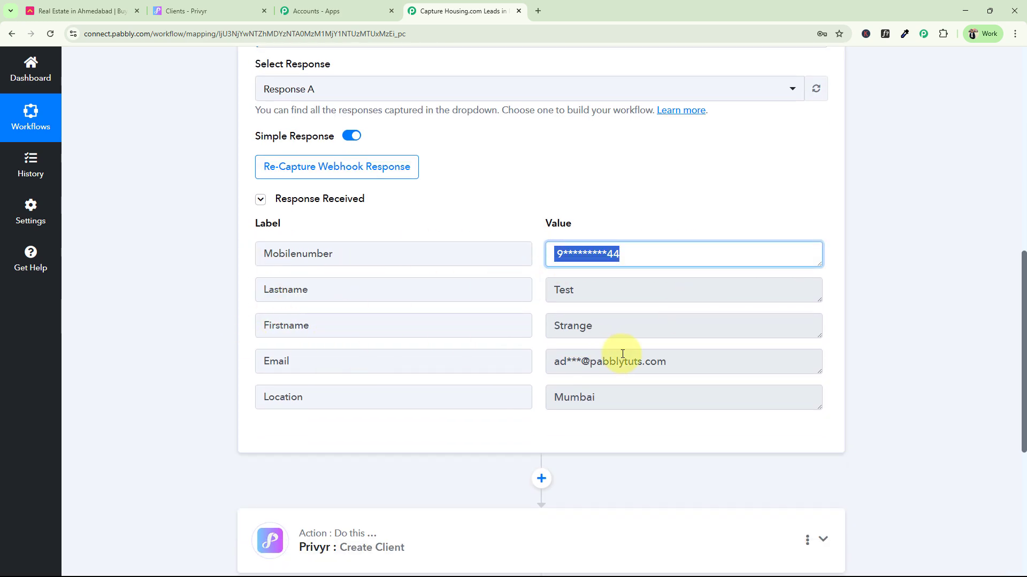
{"action": "left_click_drag", "start_coordinate": [593, 326], "coordinate": [559, 326]}
{"action": "left_click_drag", "start_coordinate": [576, 290], "coordinate": [505, 289]}
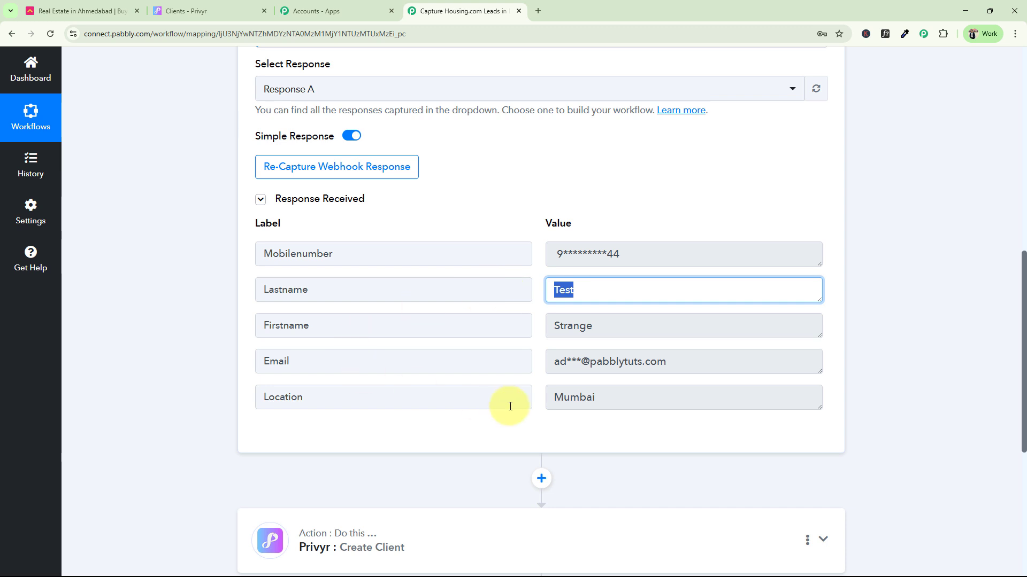
{"action": "left_click_drag", "start_coordinate": [547, 361], "coordinate": [710, 360]}
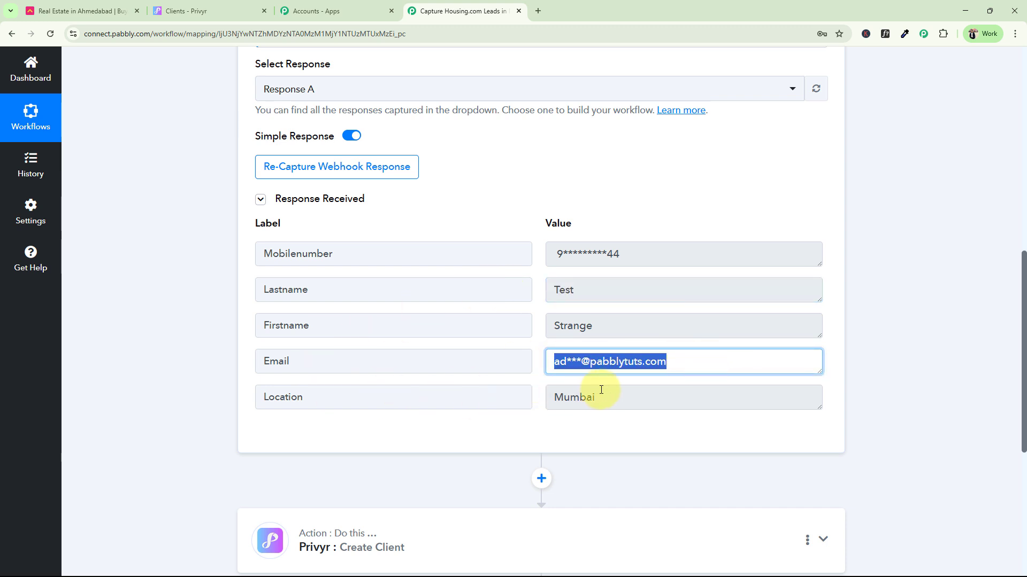
{"action": "left_click_drag", "start_coordinate": [623, 404], "coordinate": [550, 419]}
{"action": "left_click", "coordinate": [357, 288]}
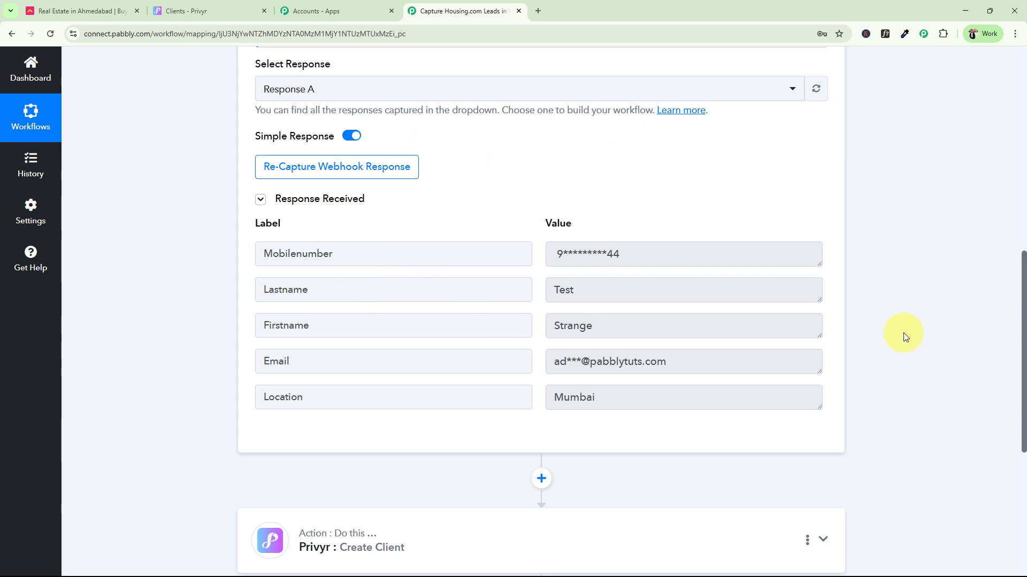
{"action": "left_click_drag", "start_coordinate": [1025, 271], "coordinate": [1025, 69]}
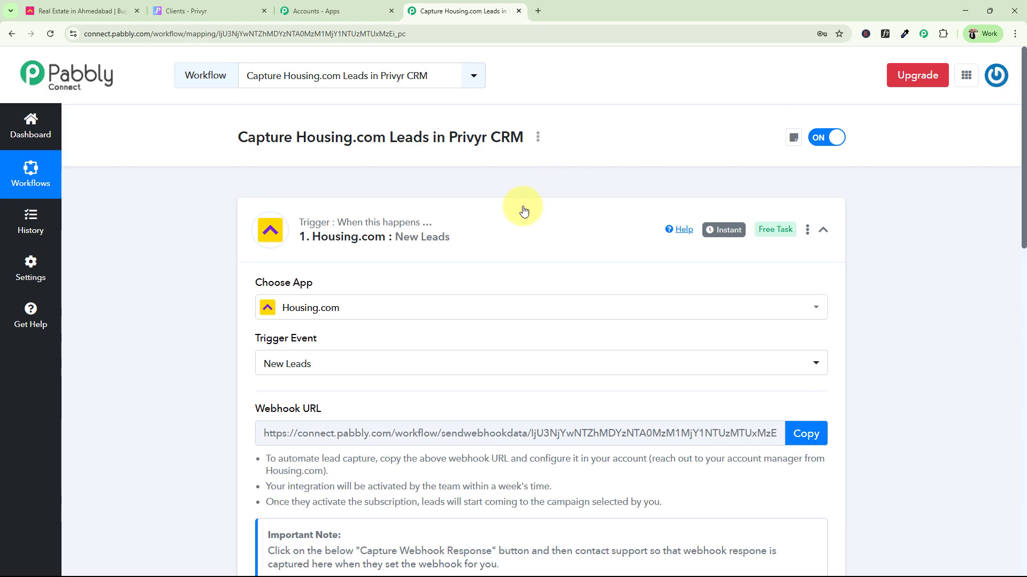
Collapse the trigger, expand the Privyr Create Client step, and begin connecting the Privyr account
{"action": "left_click", "coordinate": [251, 223]}
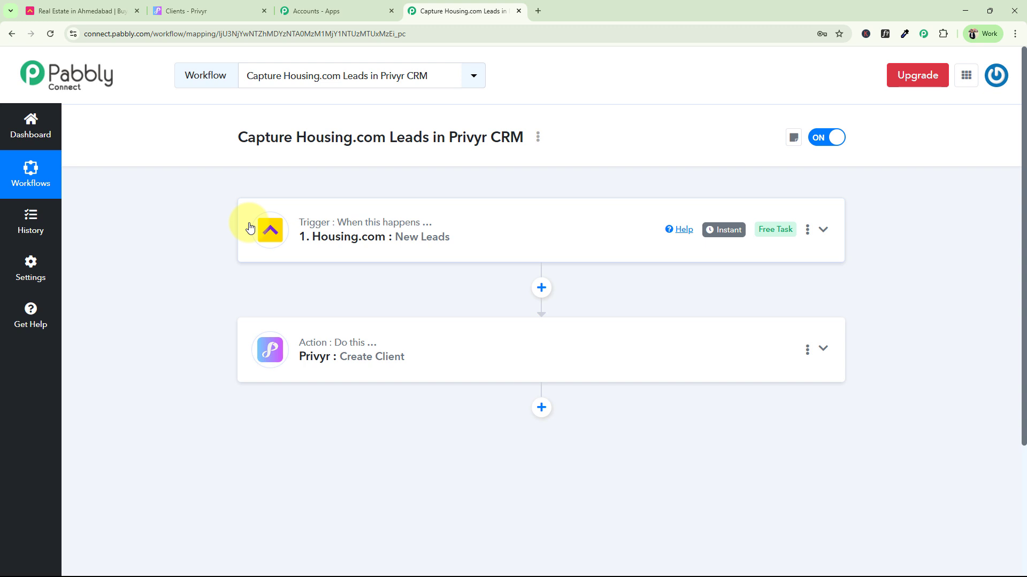
{"action": "left_click", "coordinate": [344, 345]}
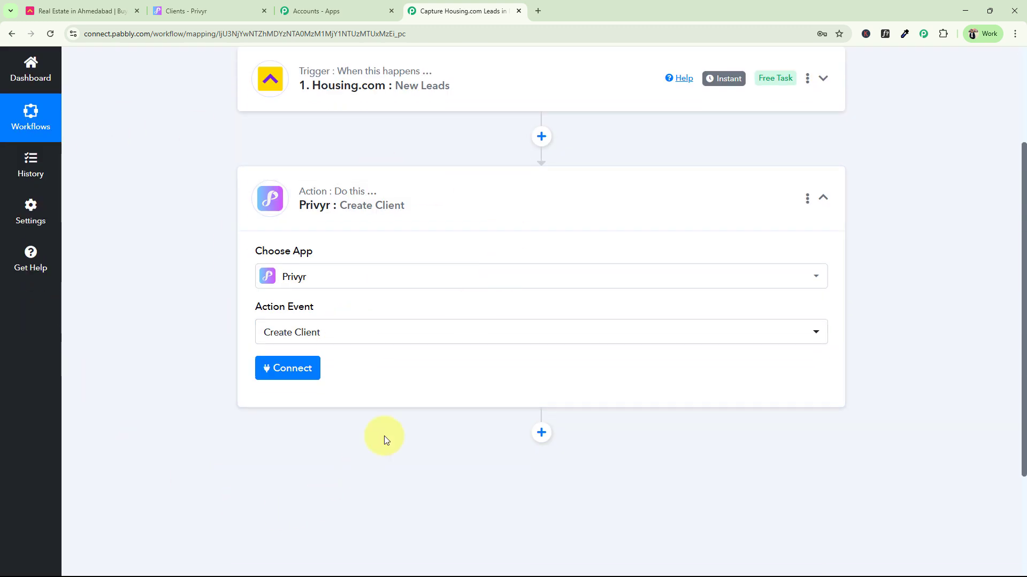
{"action": "left_click", "coordinate": [261, 369]}
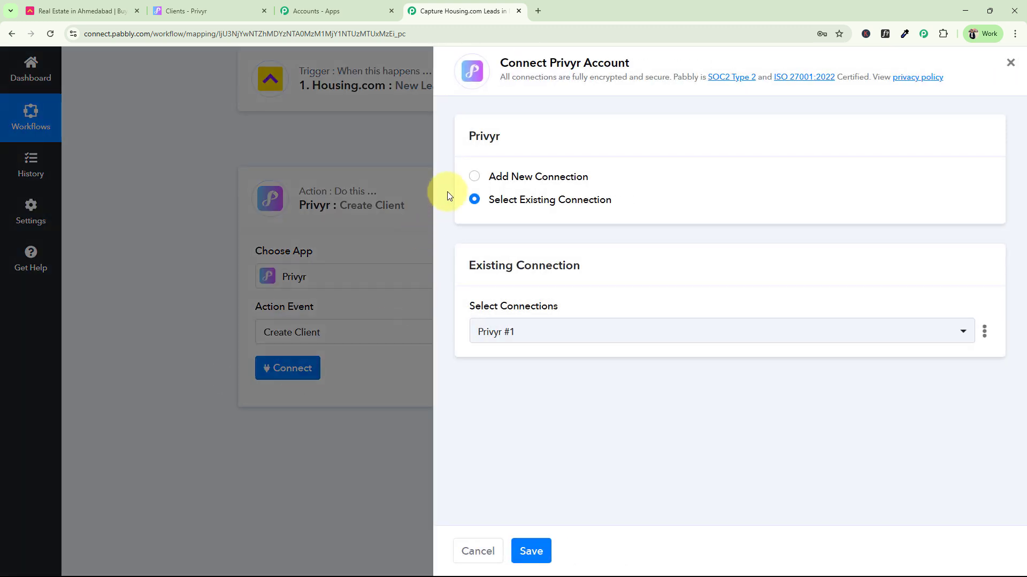
Add a new Privyr connection using the authentication token copied from Privyr, and save it
{"action": "left_click", "coordinate": [449, 172]}
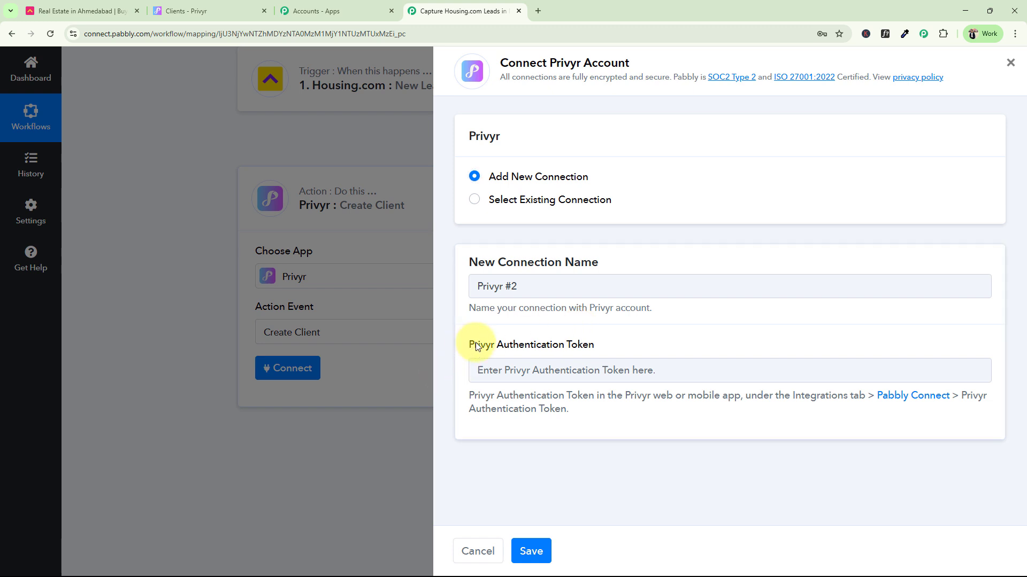
{"action": "left_click_drag", "start_coordinate": [477, 347], "coordinate": [591, 347]}
{"action": "left_click", "coordinate": [561, 350]}
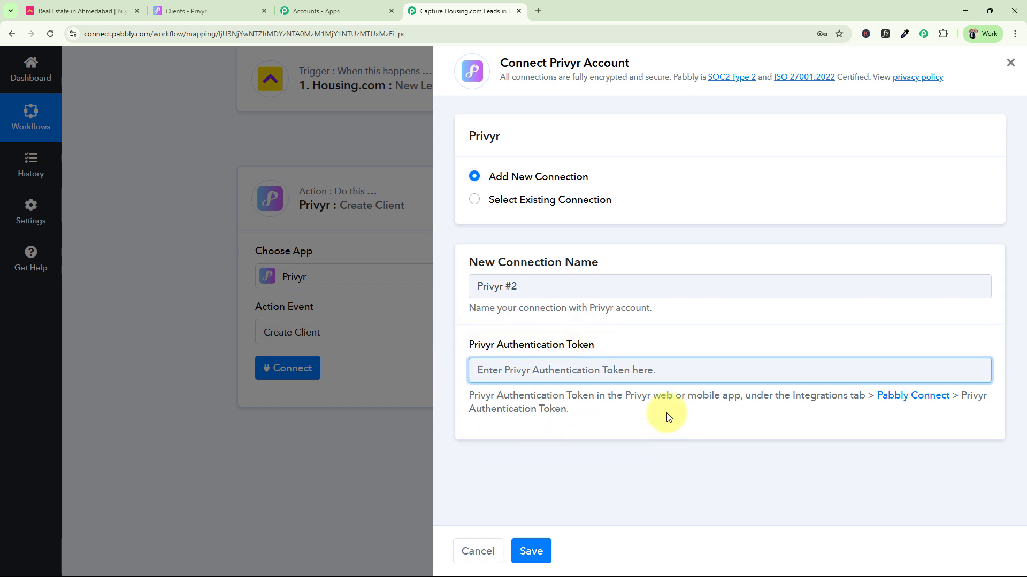
{"action": "left_click", "coordinate": [907, 398]}
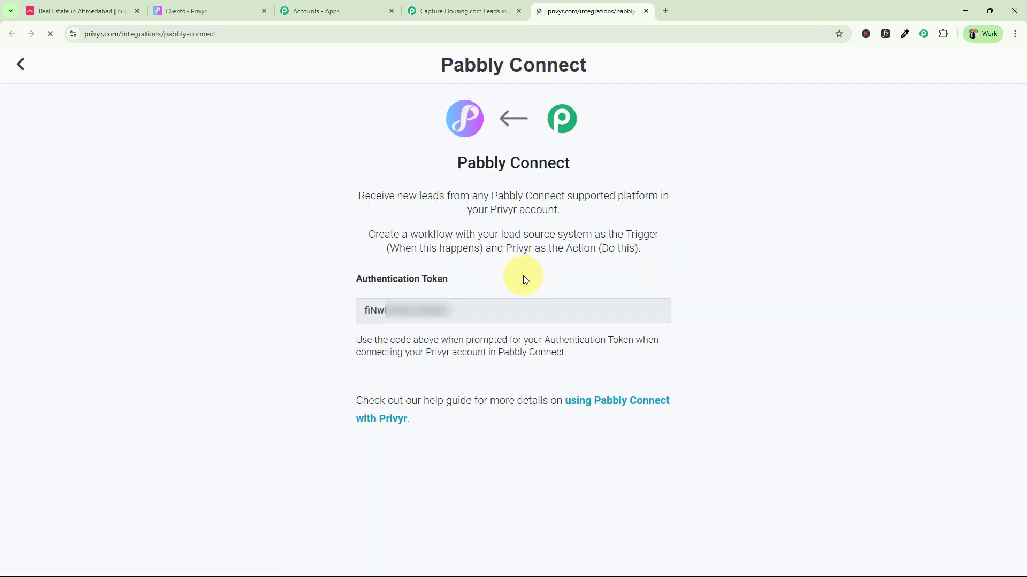
{"action": "left_click_drag", "start_coordinate": [451, 316], "coordinate": [346, 318]}
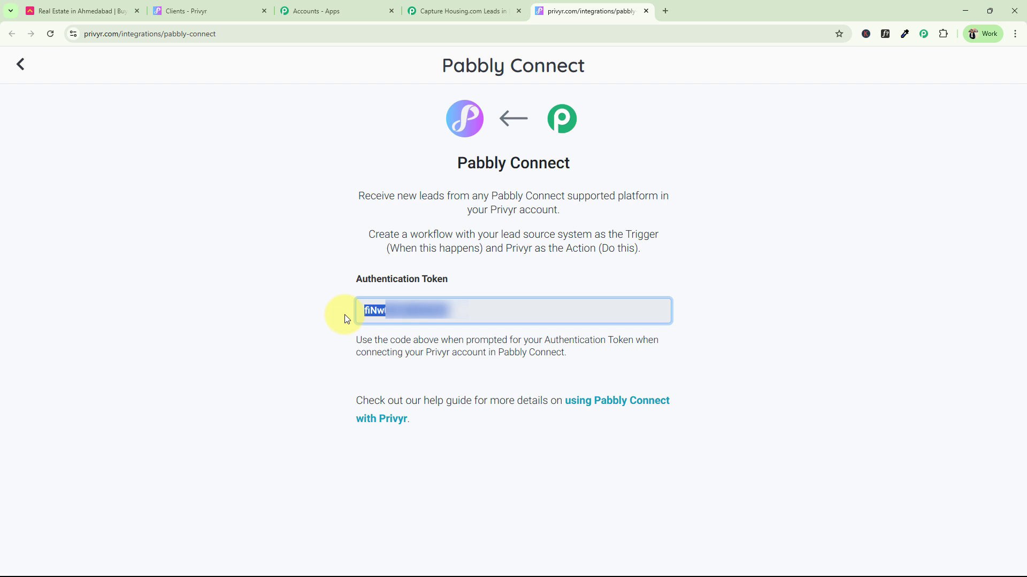
{"action": "left_click", "coordinate": [648, 11]}
{"action": "left_click", "coordinate": [532, 372]}
{"action": "key", "text": "ctrl+v"}
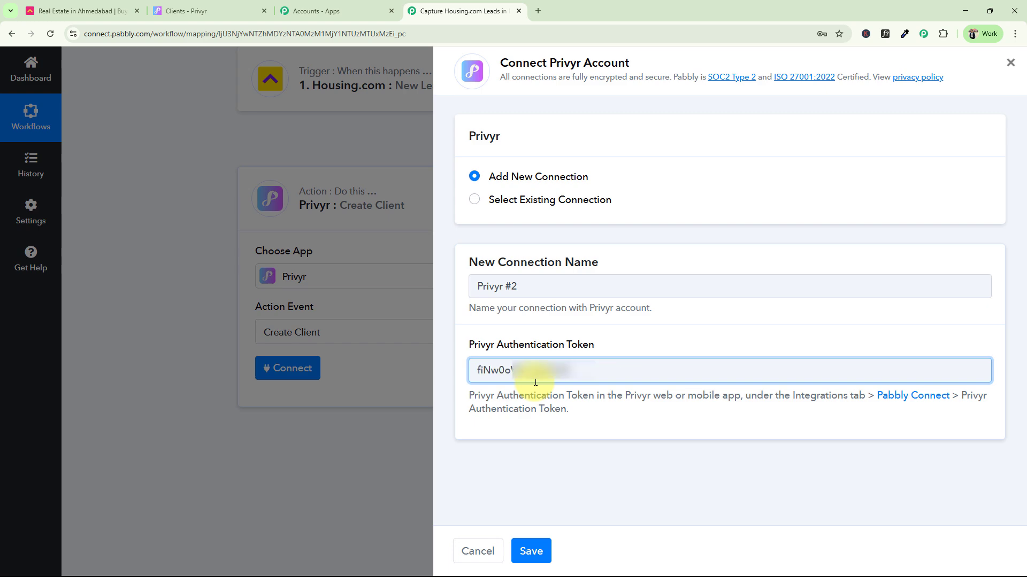
{"action": "left_click", "coordinate": [531, 550]}
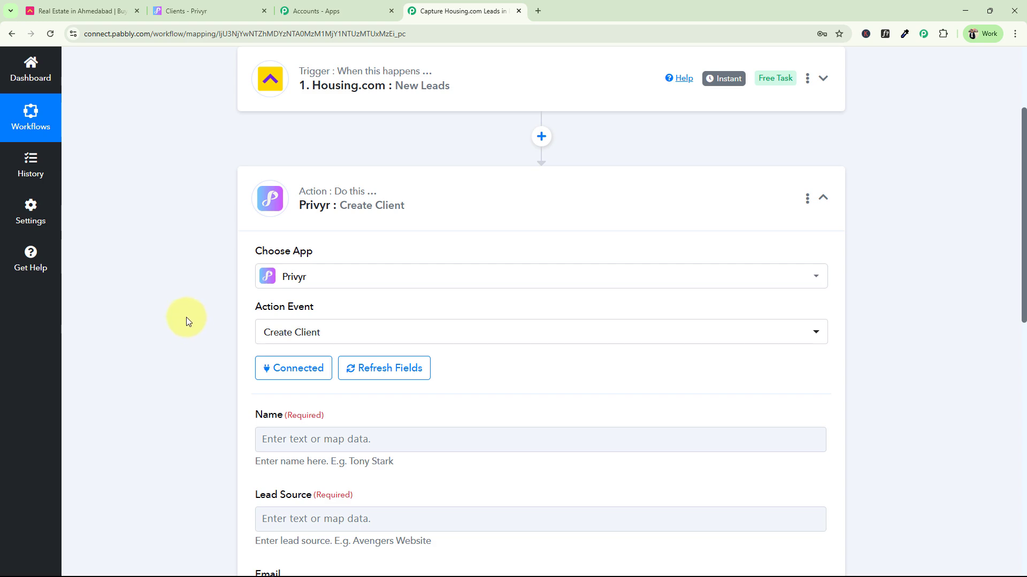
Review the Create Client fields and open the Name field's Housing.com New Leads data picker
{"action": "scroll", "coordinate": [196, 323], "scroll_direction": "down", "scroll_amount": 7}
{"action": "scroll", "coordinate": [197, 323], "scroll_direction": "up", "scroll_amount": 2}
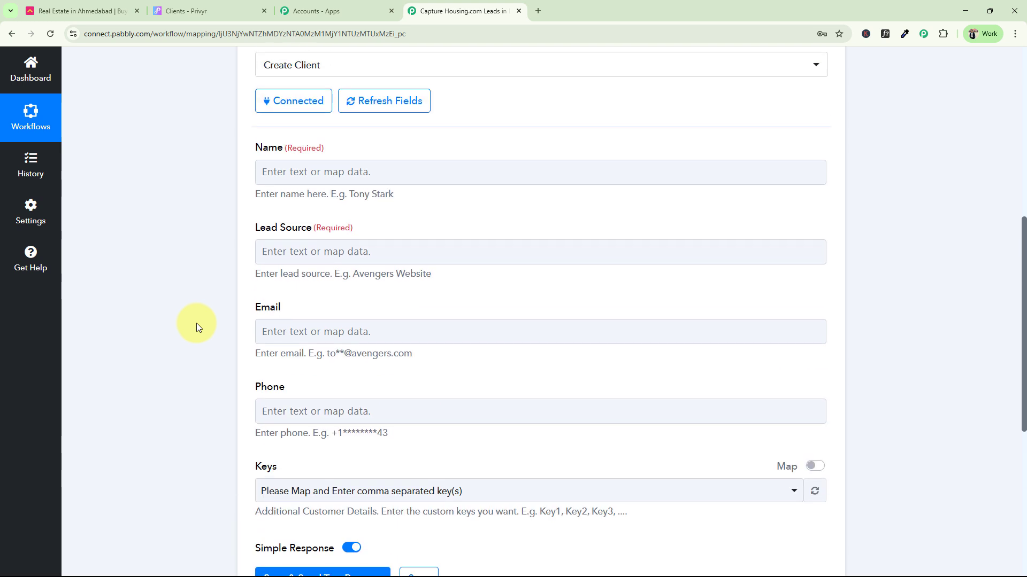
{"action": "left_click", "coordinate": [263, 254]}
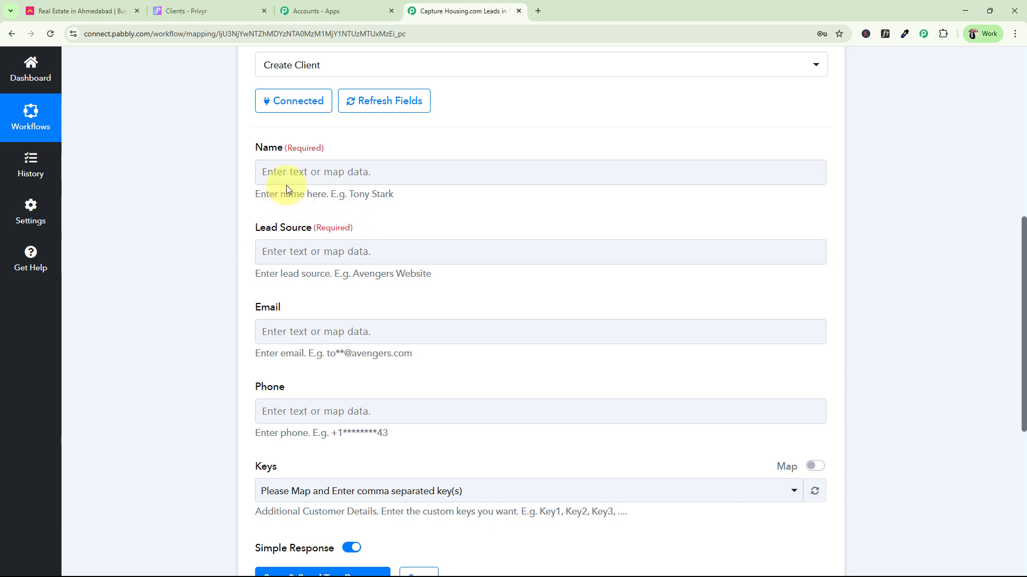
{"action": "scroll", "coordinate": [211, 277], "scroll_direction": "up", "scroll_amount": 6}
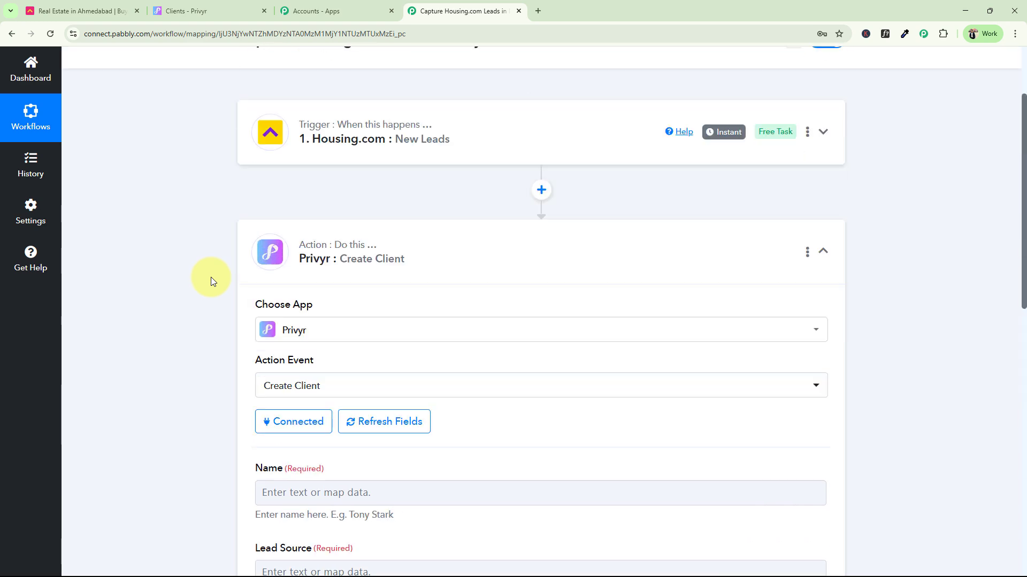
{"action": "scroll", "coordinate": [211, 277], "scroll_direction": "up", "scroll_amount": 2}
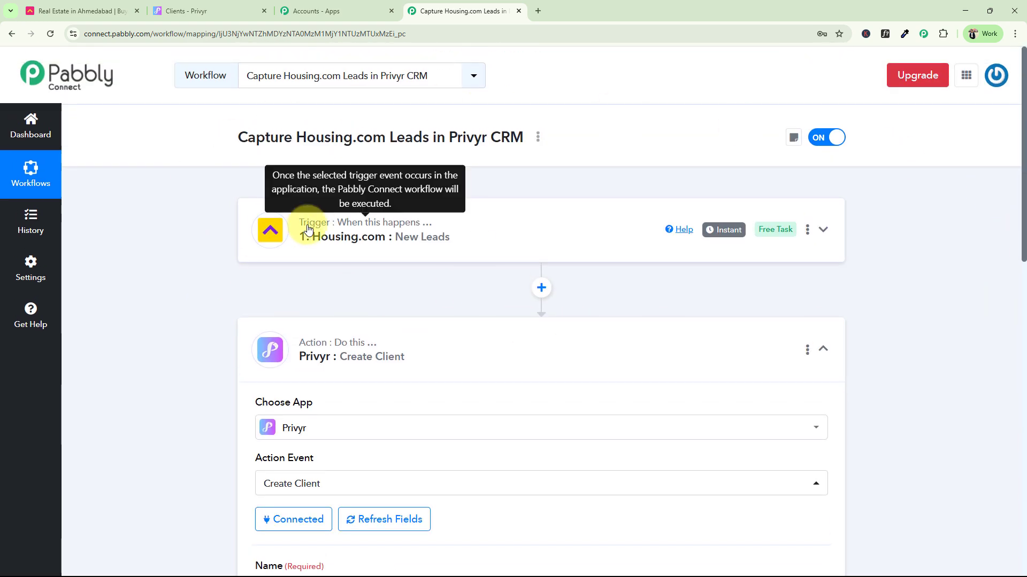
{"action": "scroll", "coordinate": [246, 270], "scroll_direction": "down", "scroll_amount": 8}
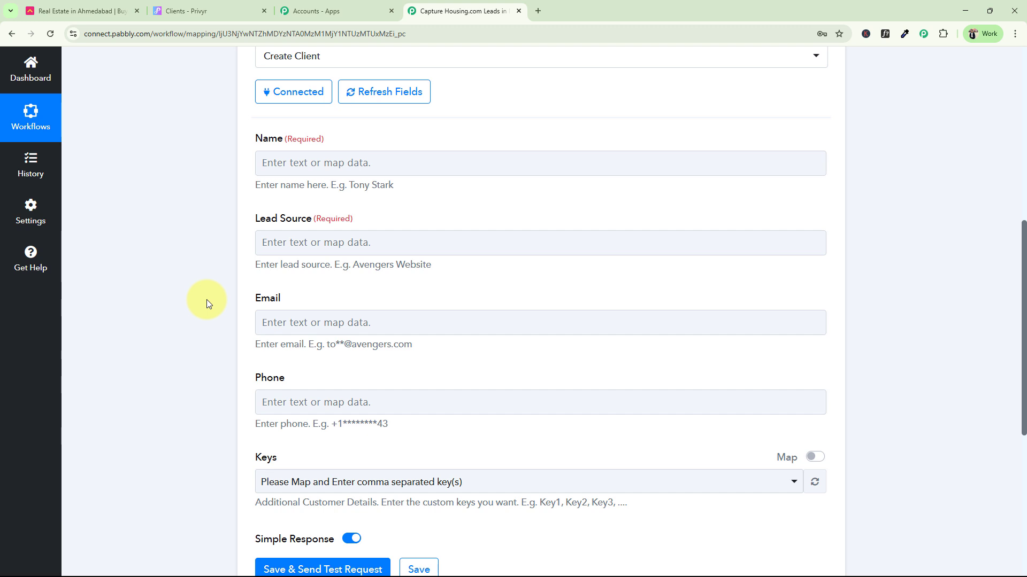
{"action": "left_click", "coordinate": [321, 155]}
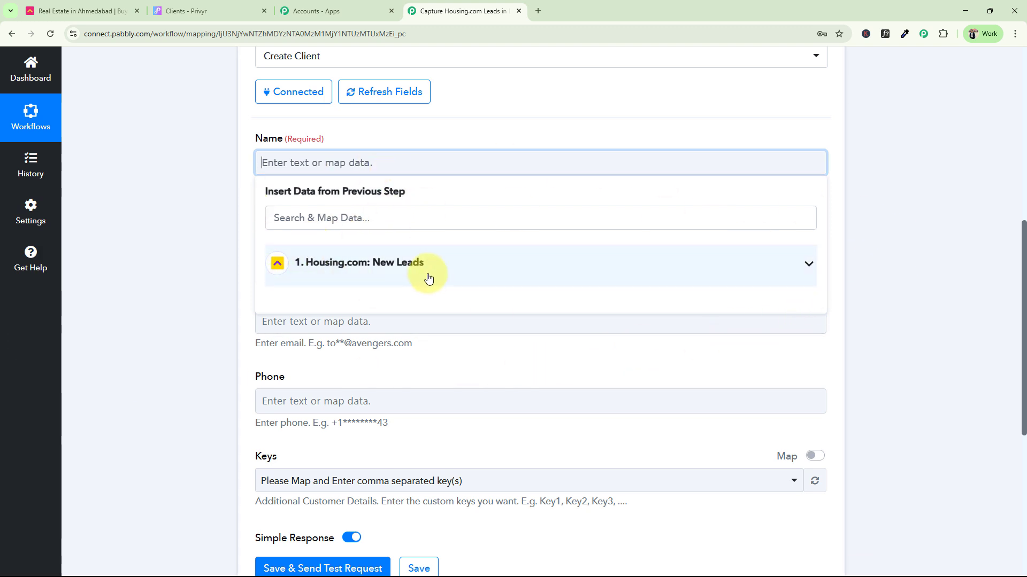
Map the lead's Firstname and Lastname into the Name field
{"action": "left_click", "coordinate": [808, 264]}
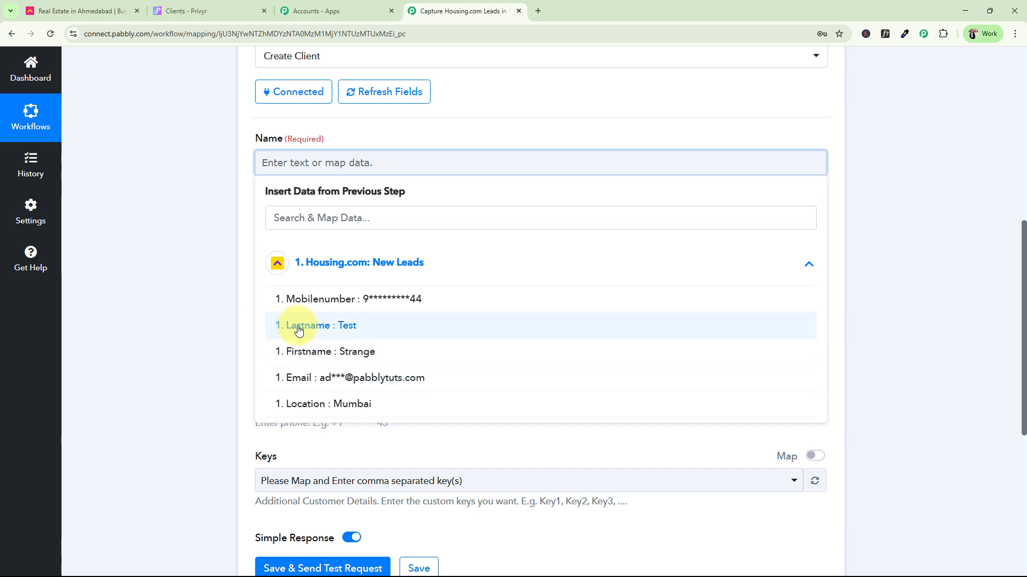
{"action": "left_click", "coordinate": [291, 351]}
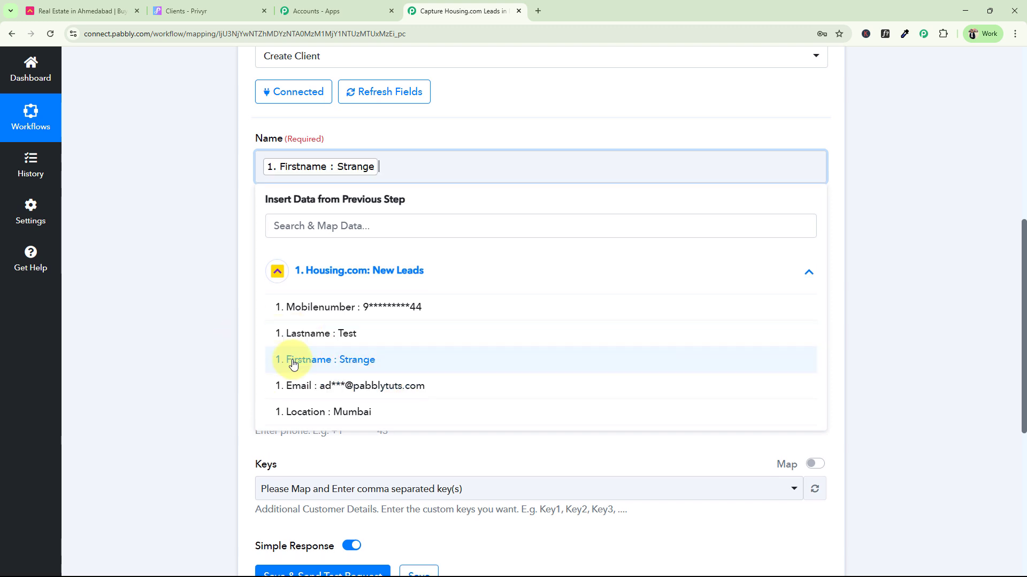
{"action": "left_click", "coordinate": [314, 331]}
{"action": "left_click", "coordinate": [209, 230]}
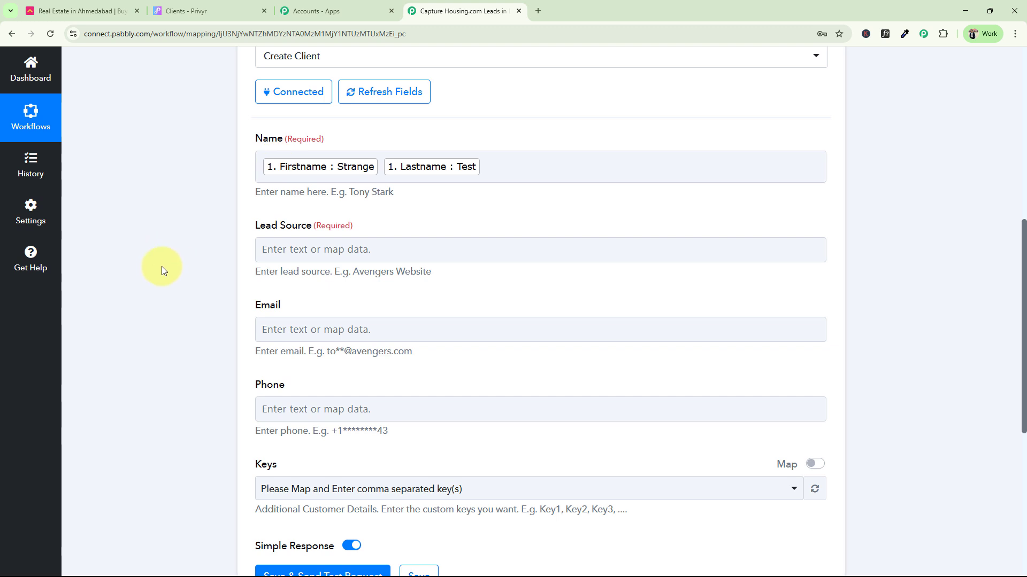
Enter 'Housing.com' as the Lead Source value
{"action": "scroll", "coordinate": [162, 265], "scroll_direction": "down", "scroll_amount": 2}
{"action": "left_click", "coordinate": [327, 138]}
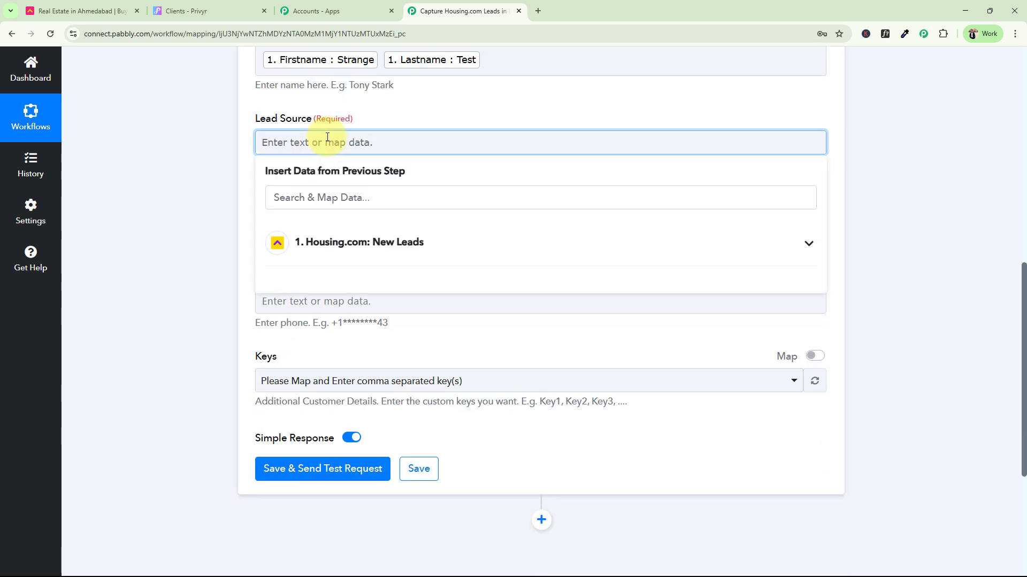
{"action": "type", "text": "Housing.com"}
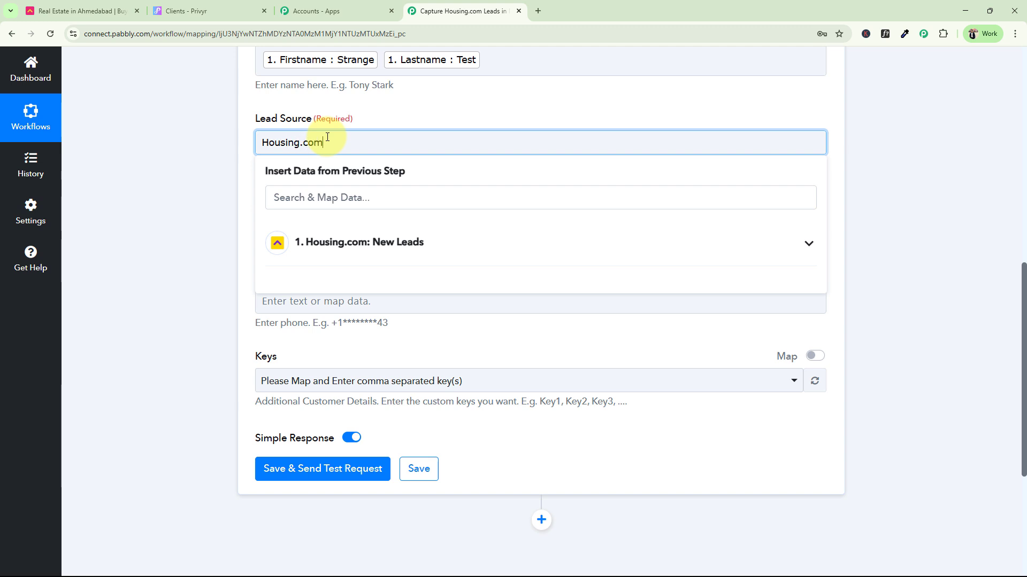
{"action": "left_click", "coordinate": [148, 234]}
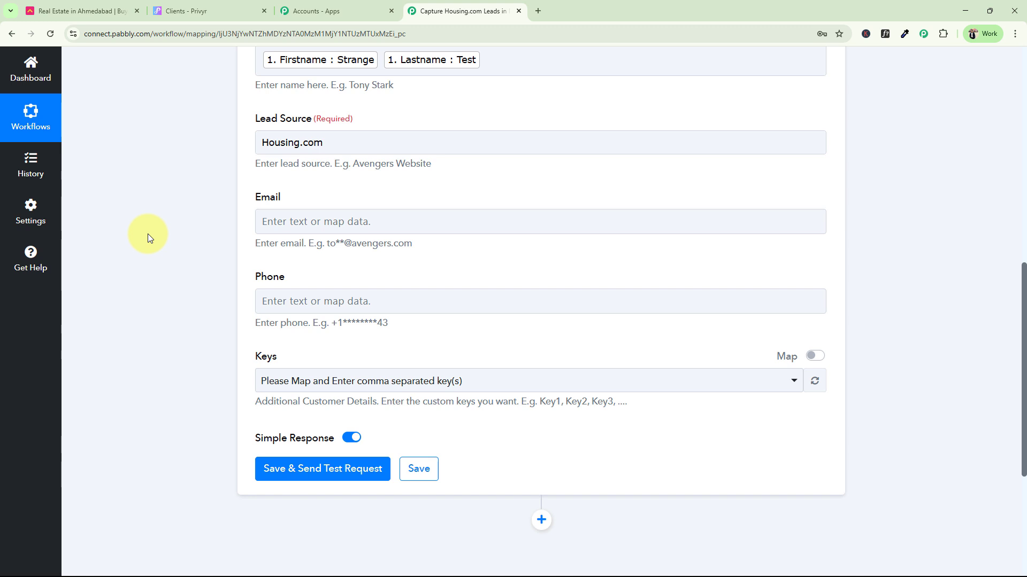
Map the lead's Email into Email and Mobilenumber into Phone
{"action": "scroll", "coordinate": [147, 233], "scroll_direction": "down", "scroll_amount": 2}
{"action": "left_click", "coordinate": [293, 114]}
{"action": "left_click", "coordinate": [318, 219]}
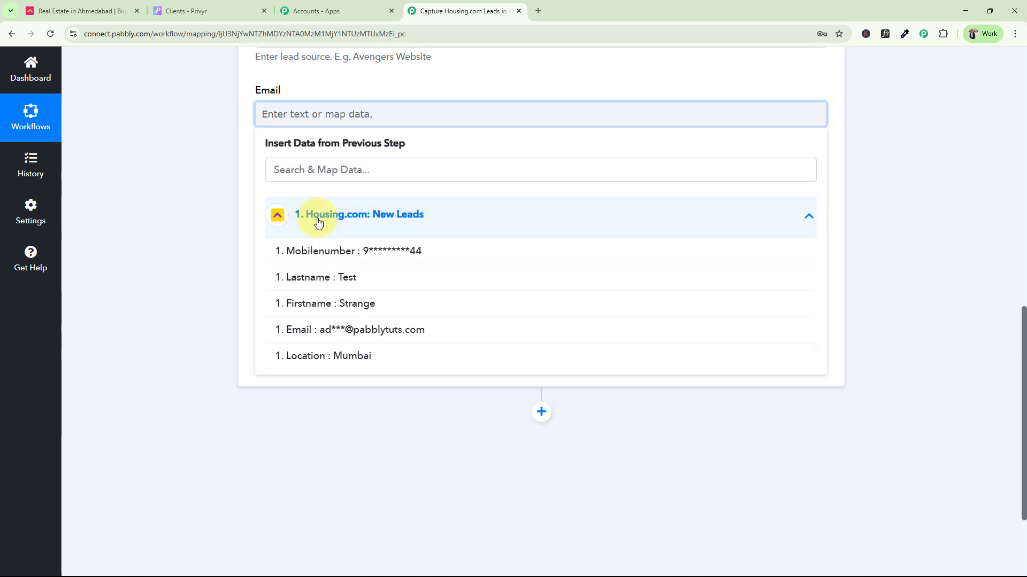
{"action": "left_click", "coordinate": [291, 330]}
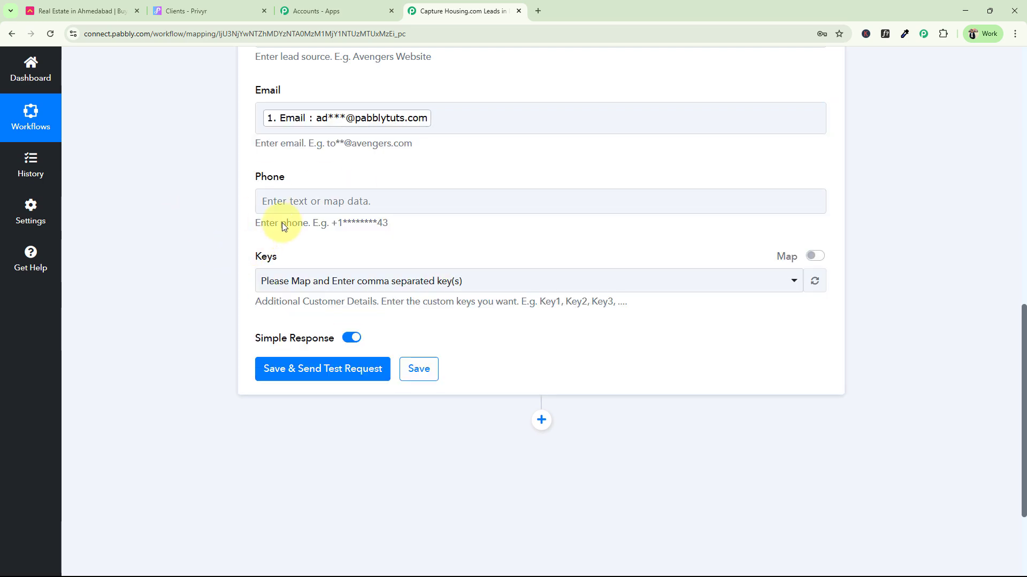
{"action": "left_click", "coordinate": [284, 203]}
{"action": "left_click", "coordinate": [305, 300]}
{"action": "left_click", "coordinate": [317, 338]}
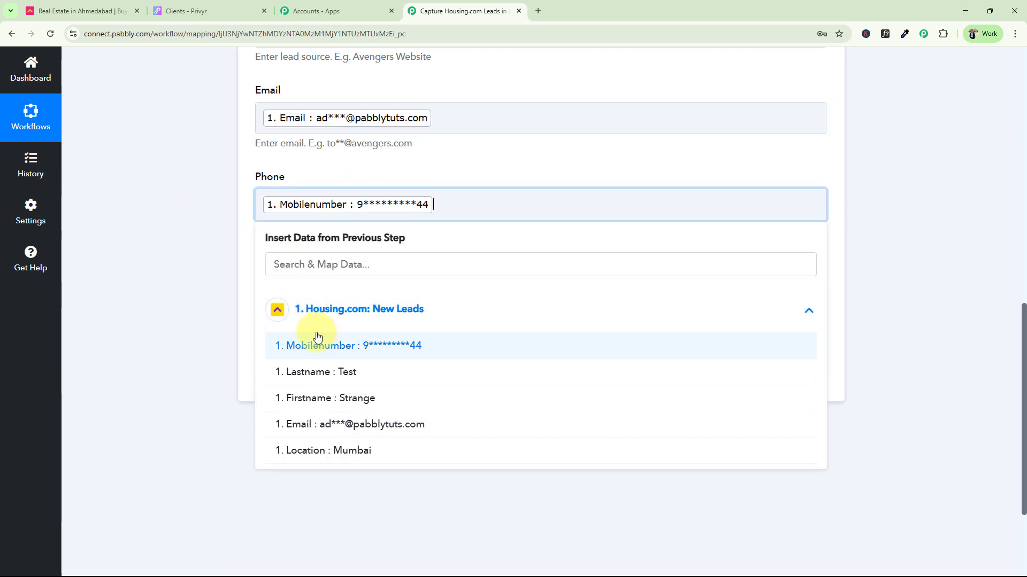
{"action": "scroll", "coordinate": [187, 332], "scroll_direction": "up", "scroll_amount": 4}
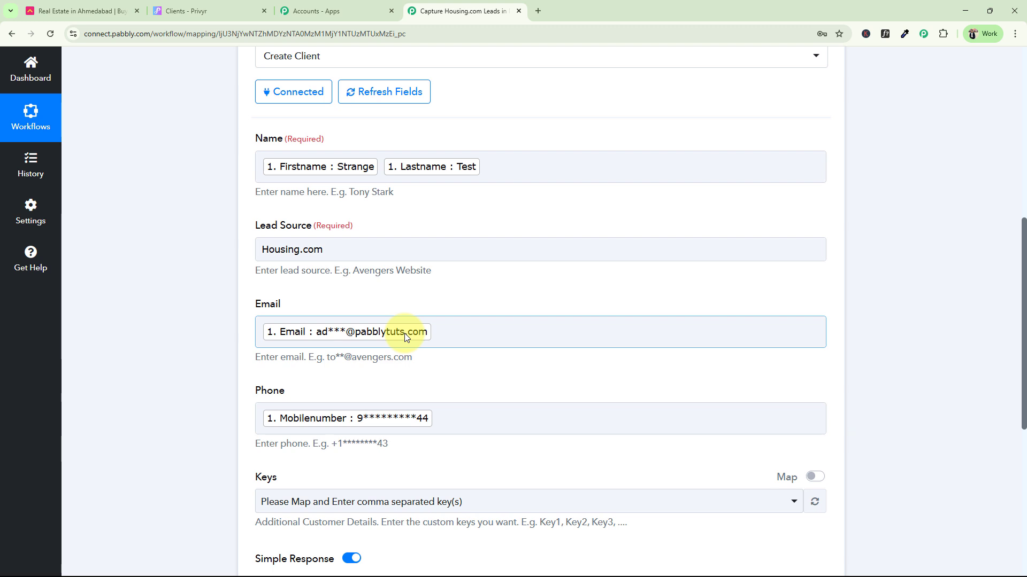
Touch up the Name mapping after Lastname, removing the stray typed text
{"action": "left_click", "coordinate": [512, 162]}
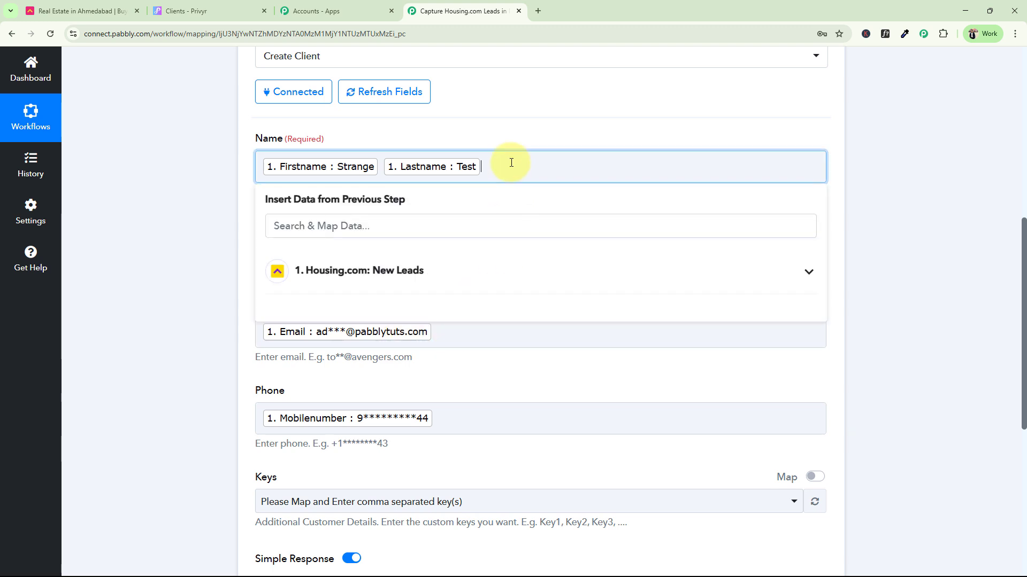
{"action": "type", "text": "Test"}
{"action": "key", "text": "BackSpace"}
{"action": "key", "text": "BackSpace"}
{"action": "key", "text": "BackSpace"}
{"action": "key", "text": "BackSpace"}
{"action": "left_click", "coordinate": [198, 236]}
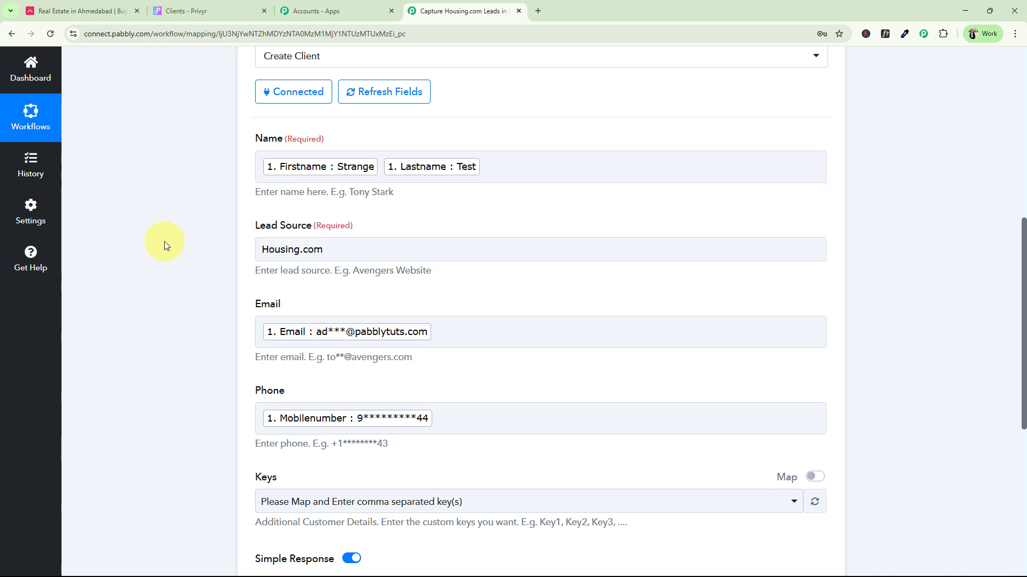
Save and send a test request, confirming Success 1 and a Client Id, then view Privyr's Clients list
{"action": "scroll", "coordinate": [217, 309], "scroll_direction": "down", "scroll_amount": 7}
{"action": "left_click", "coordinate": [339, 227]}
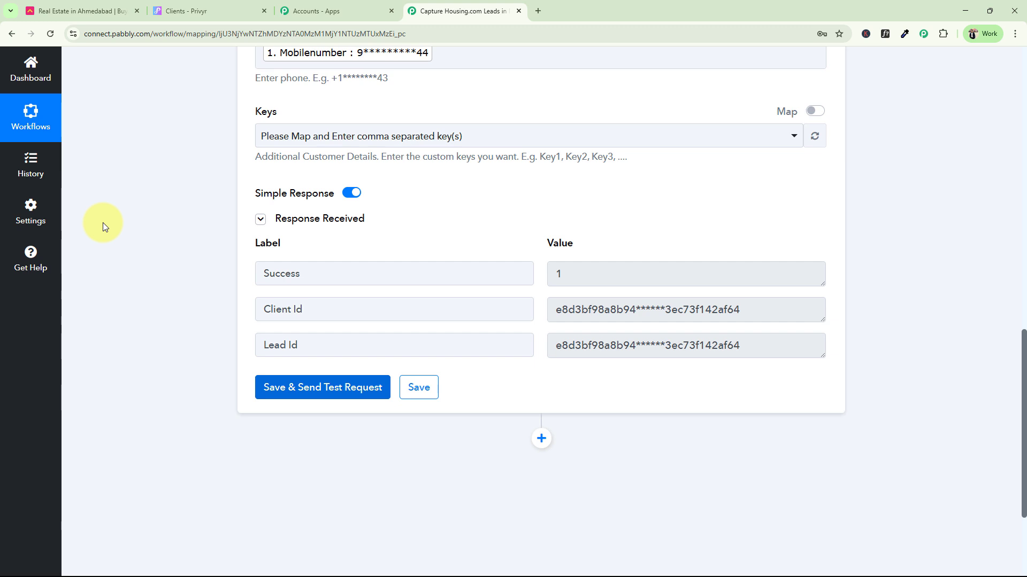
{"action": "left_click_drag", "start_coordinate": [580, 272], "coordinate": [525, 277]}
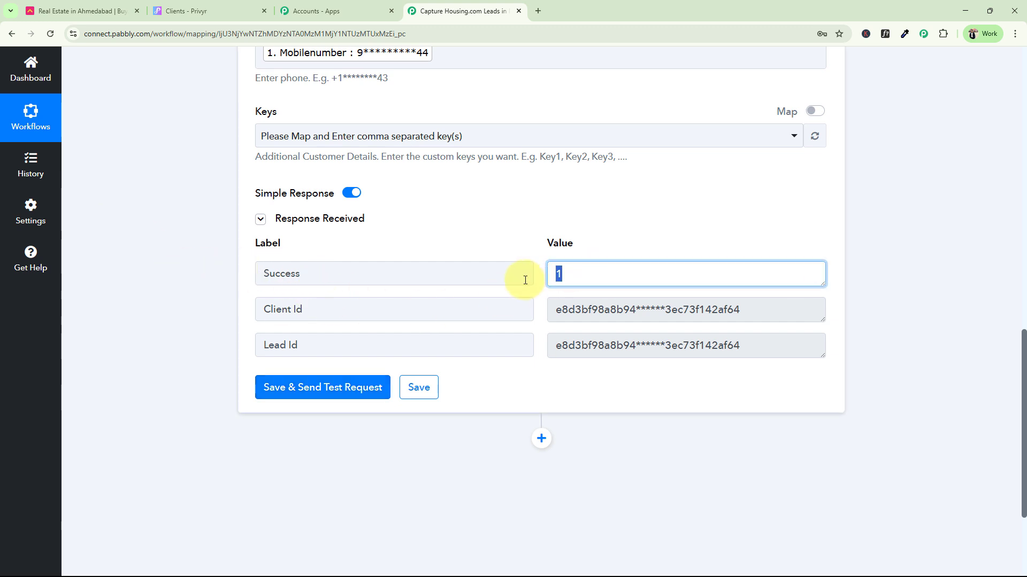
{"action": "left_click_drag", "start_coordinate": [799, 316], "coordinate": [575, 336]}
{"action": "left_click_drag", "start_coordinate": [1018, 416], "coordinate": [1025, 69]}
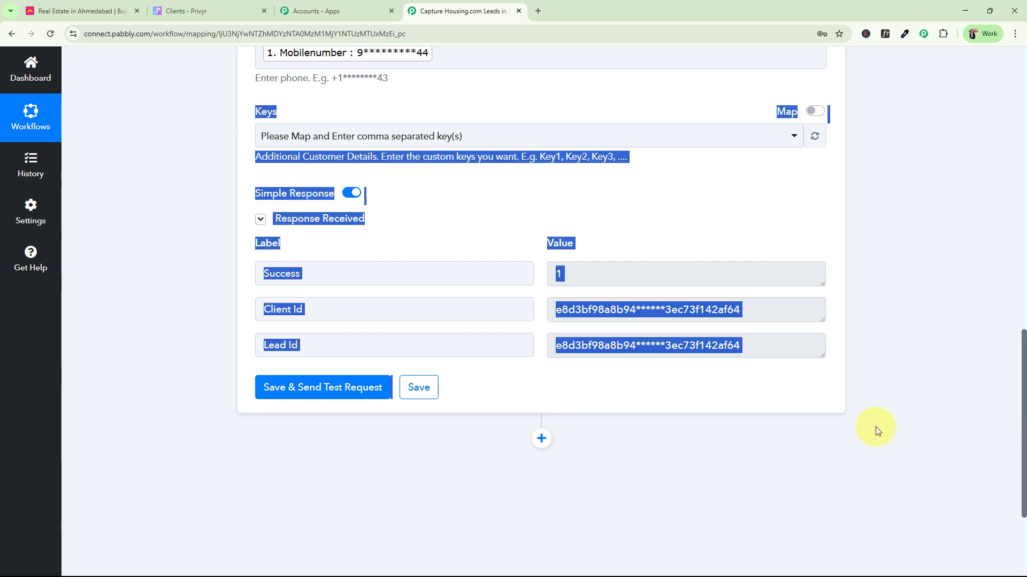
{"action": "left_click", "coordinate": [829, 287]}
{"action": "left_click", "coordinate": [187, 10]}
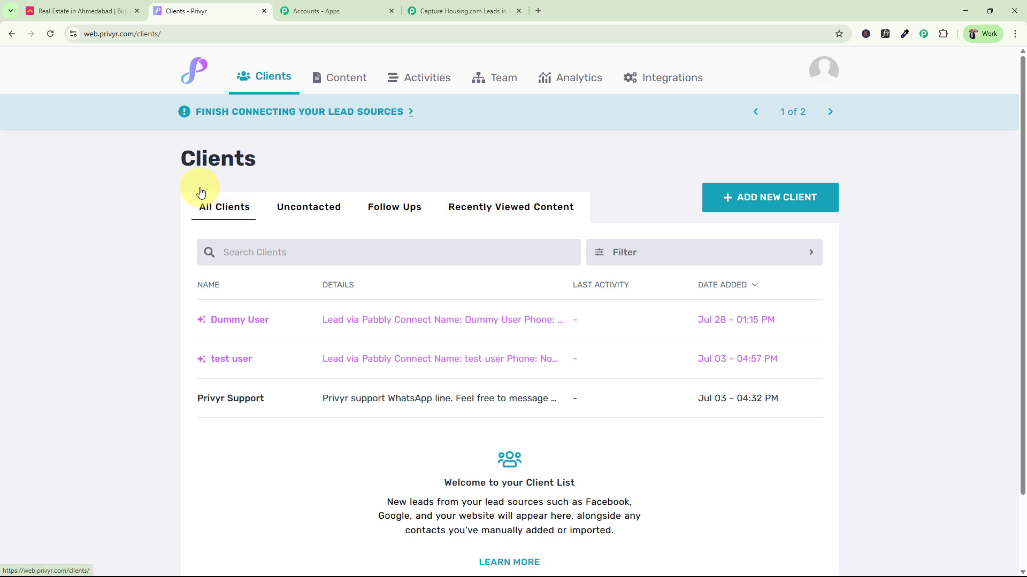
Reload Privyr's Clients list and open the new test client with lead source Housing.com
{"action": "left_click", "coordinate": [58, 40]}
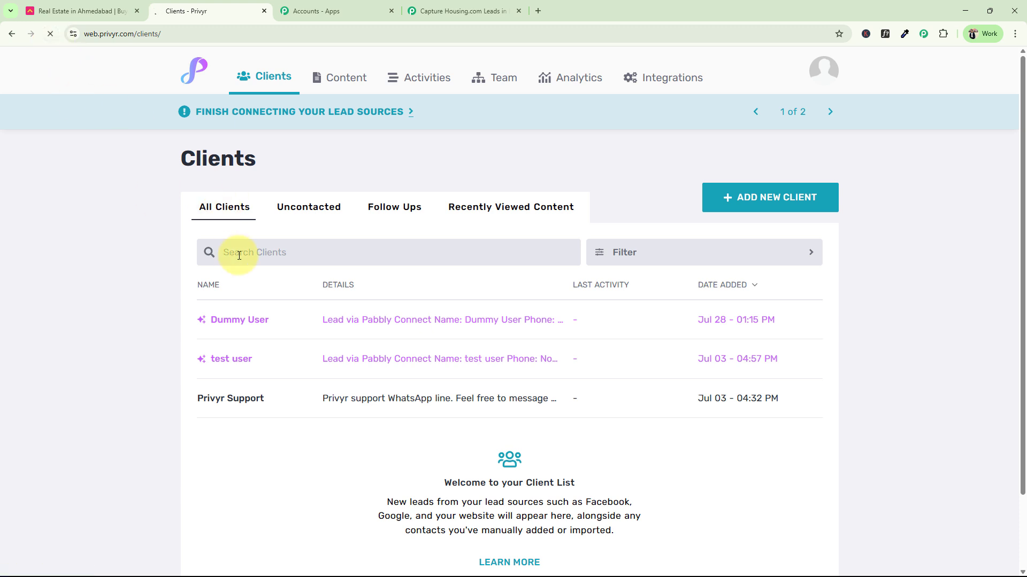
{"action": "scroll", "coordinate": [239, 255], "scroll_direction": "down", "scroll_amount": 1}
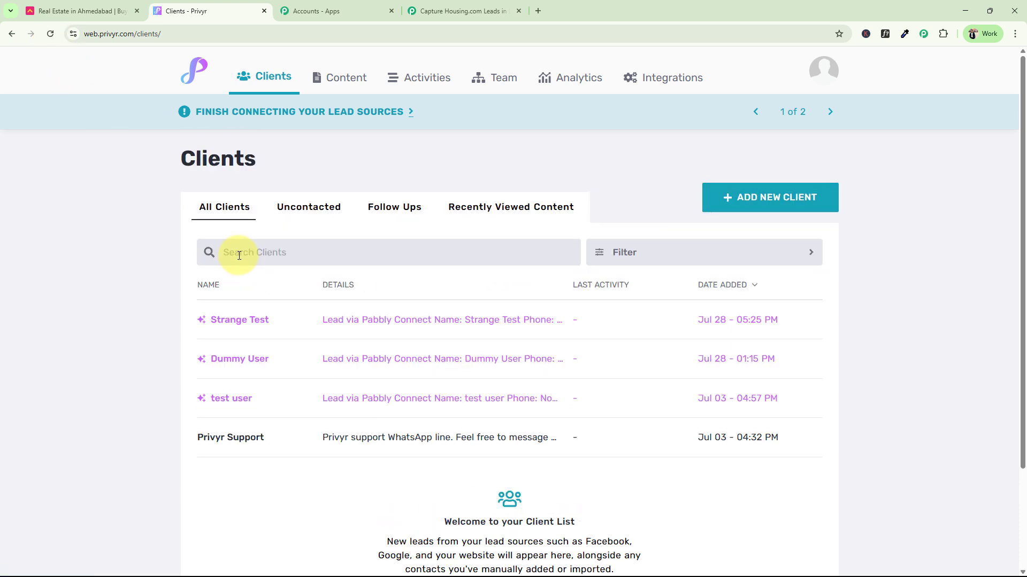
{"action": "left_click", "coordinate": [239, 321]}
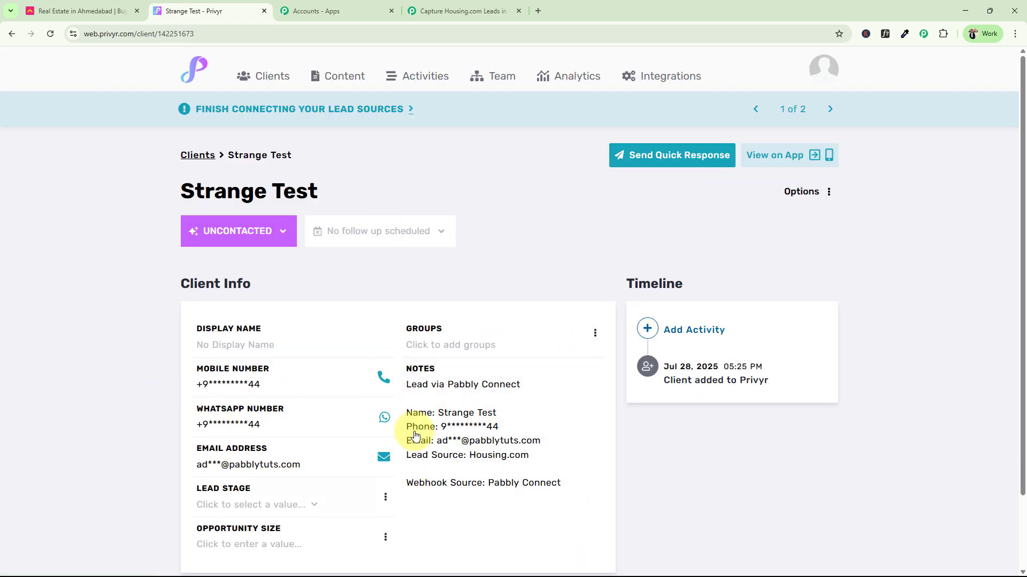
{"action": "scroll", "coordinate": [201, 408], "scroll_direction": "down", "scroll_amount": 2}
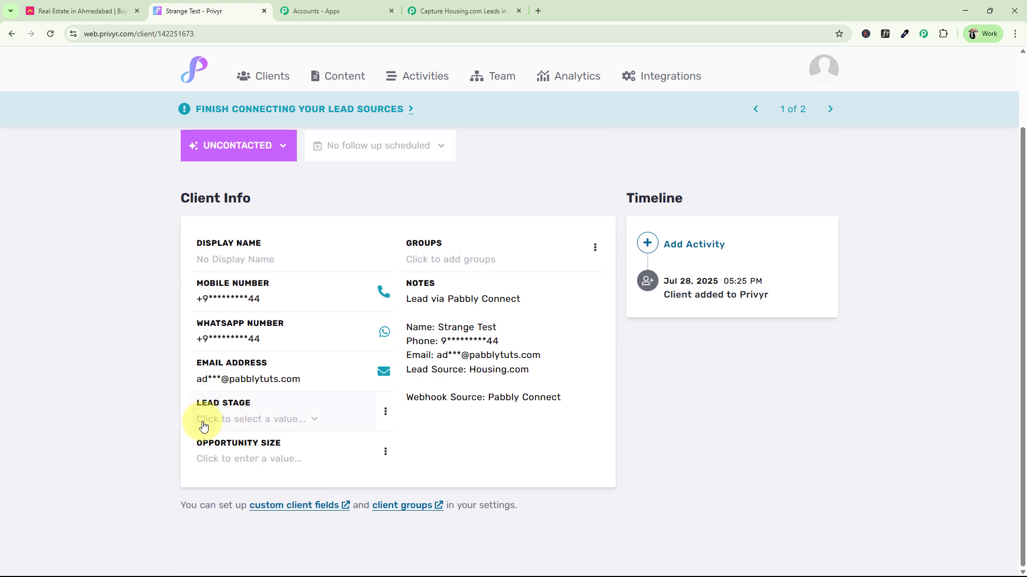
{"action": "scroll", "coordinate": [404, 410], "scroll_direction": "up", "scroll_amount": 2}
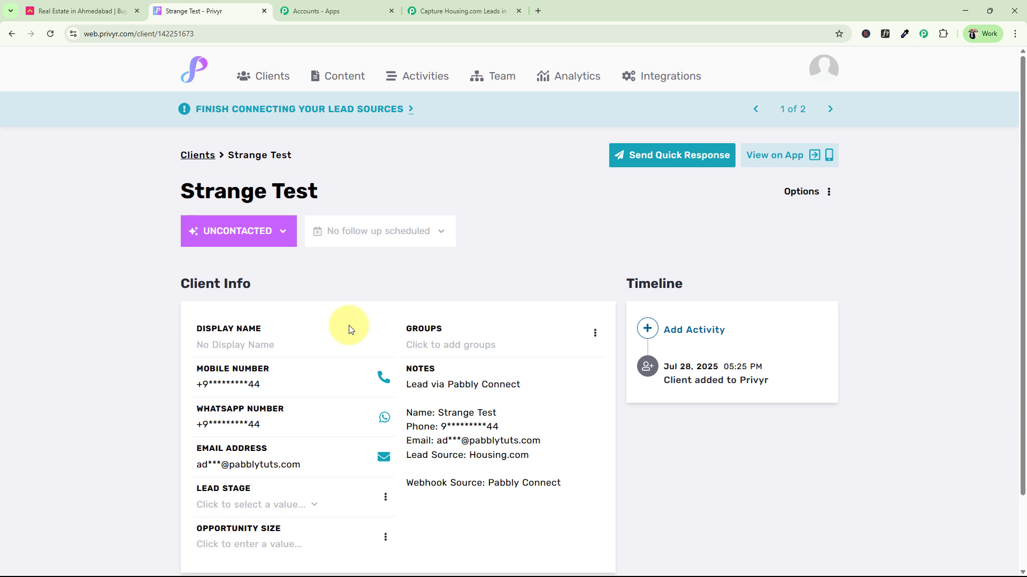
Return to the Pabbly workflow and collapse the Privyr Create Client step
{"action": "left_click", "coordinate": [463, 10]}
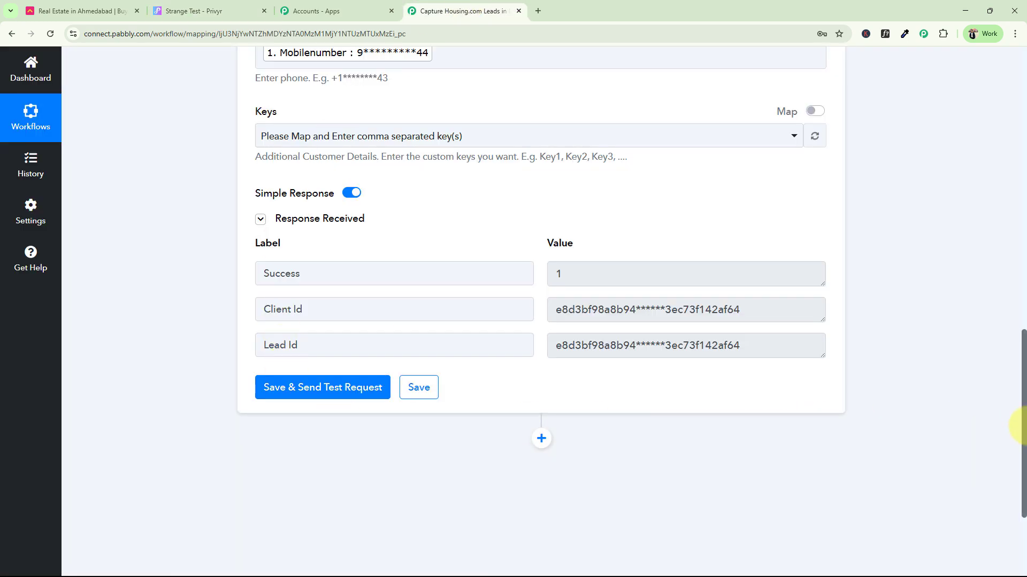
{"action": "left_click_drag", "start_coordinate": [1024, 426], "coordinate": [1024, 54]}
{"action": "left_click", "coordinate": [584, 348]}
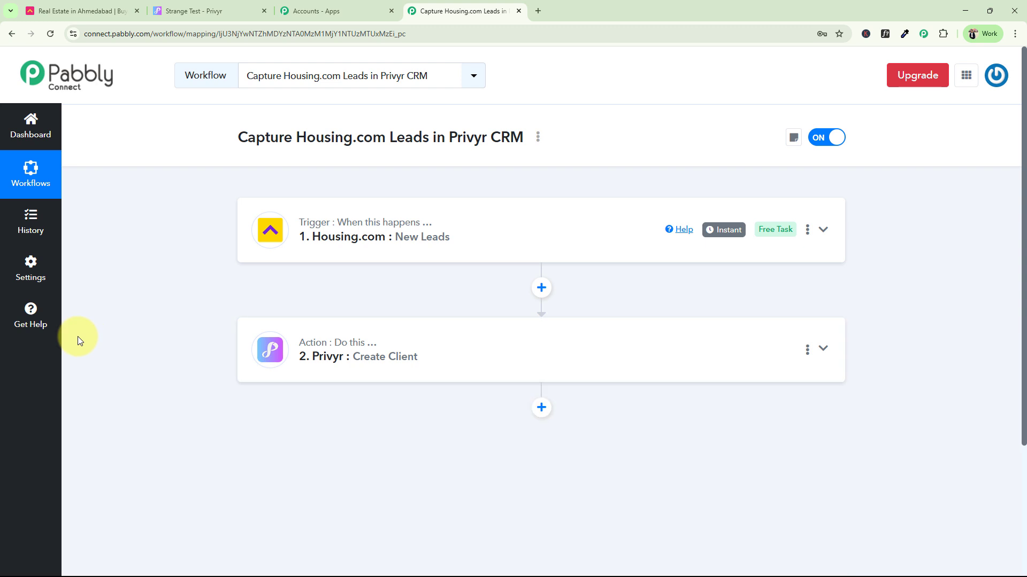